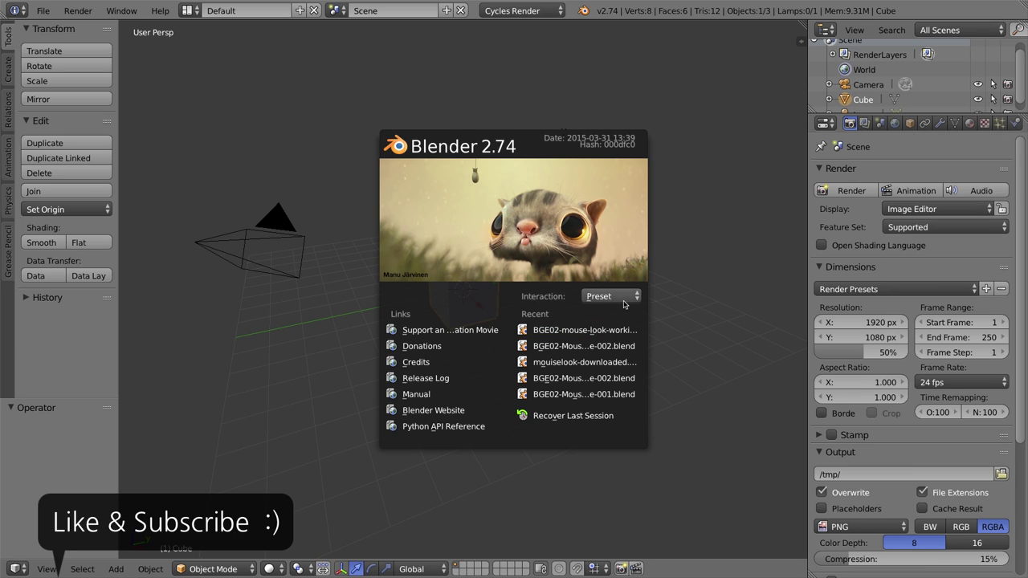
Step: Dismiss the splash screen and change the render engine from the header to Blender Game
left_click(491, 224)
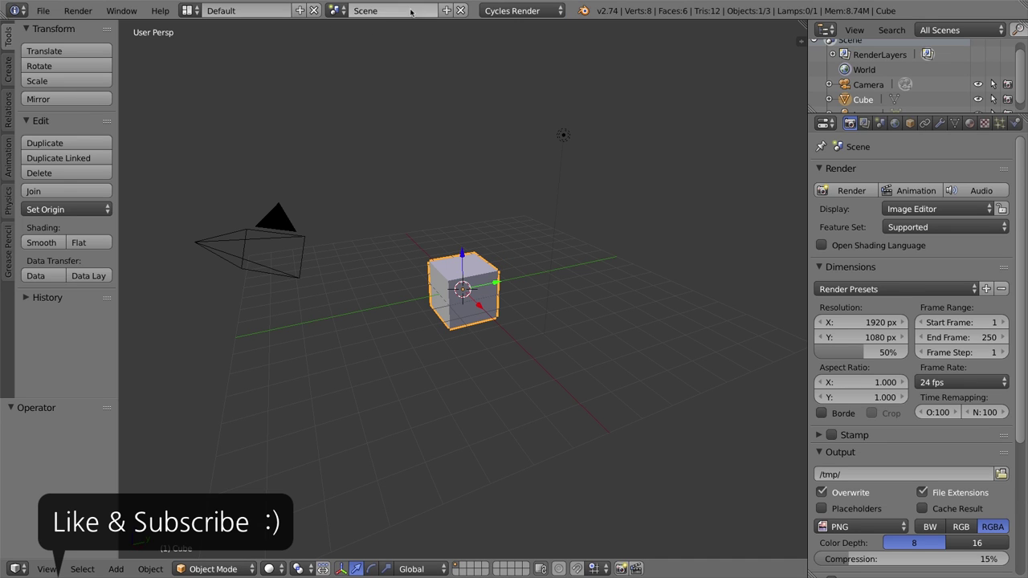
left_click(549, 13)
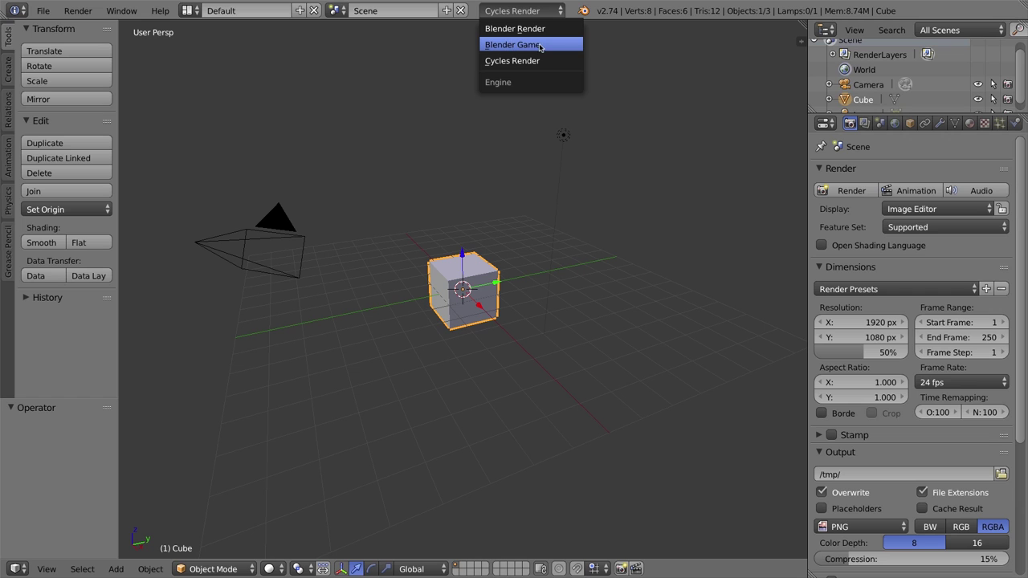
left_click(536, 46)
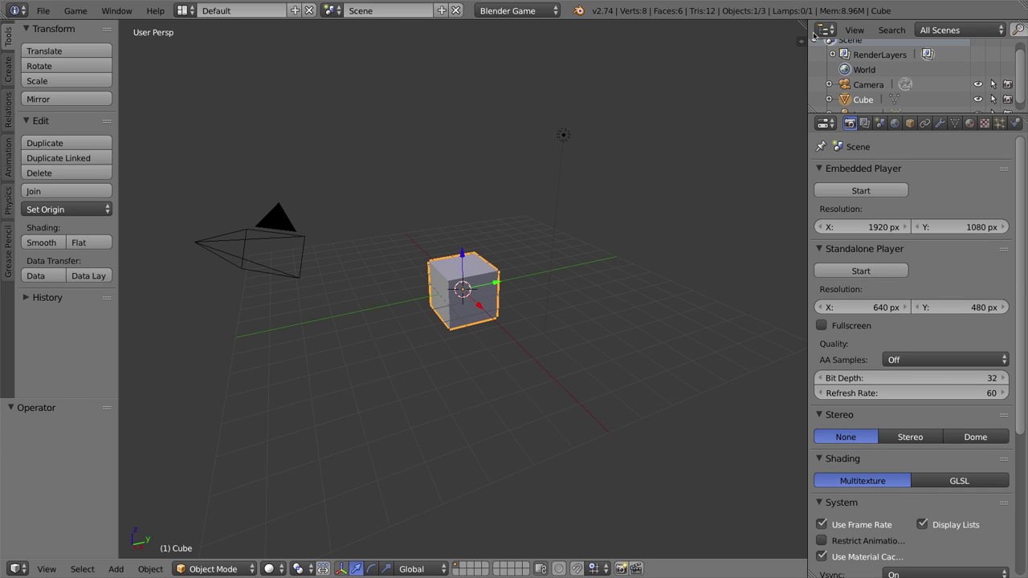
Step: Split the 3D view and make the lower area a Logic Editor with its sidebar hidden
left_click_drag(805, 21, 777, 357)
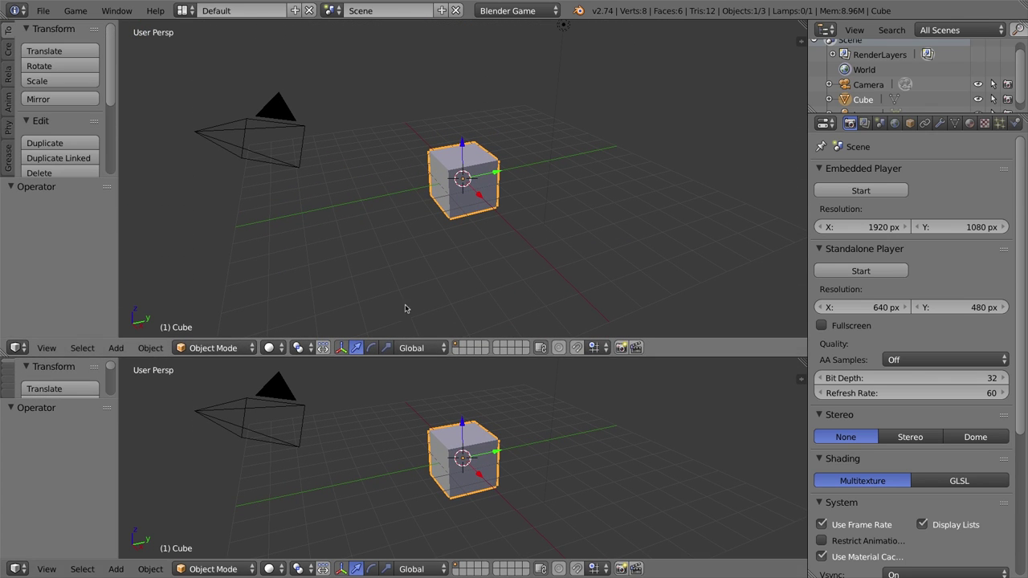
left_click(24, 569)
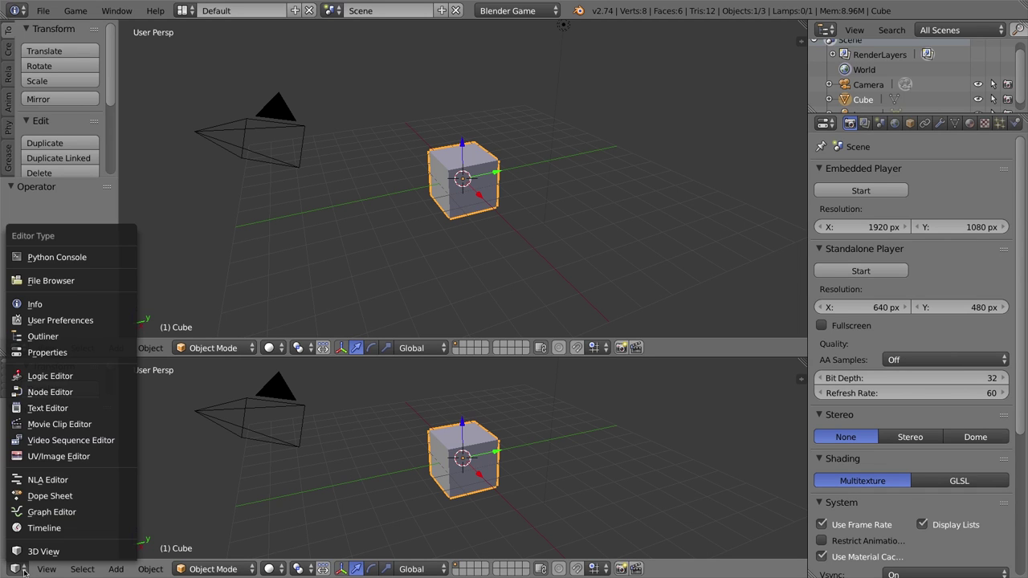
left_click(50, 376)
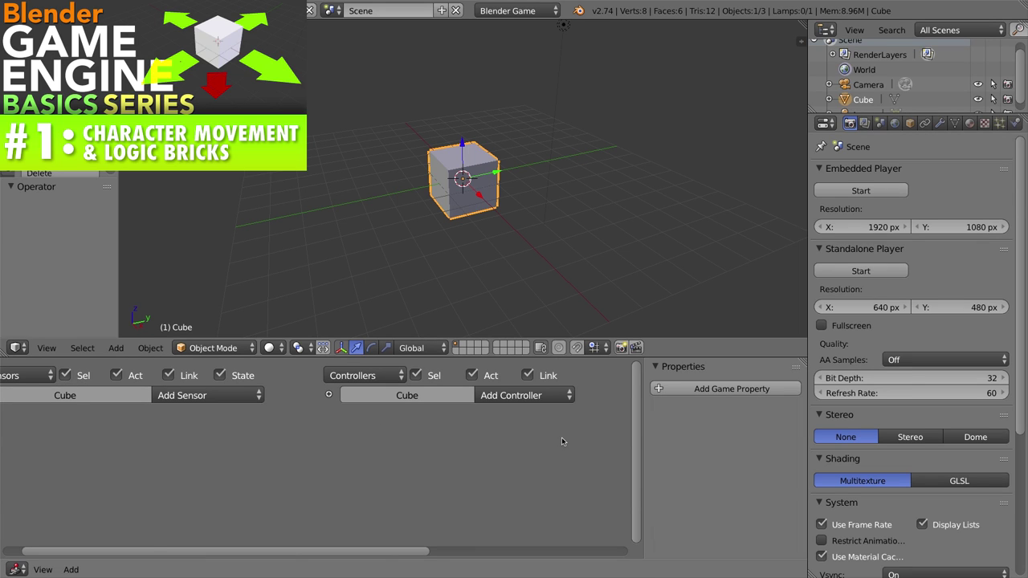
key("n")
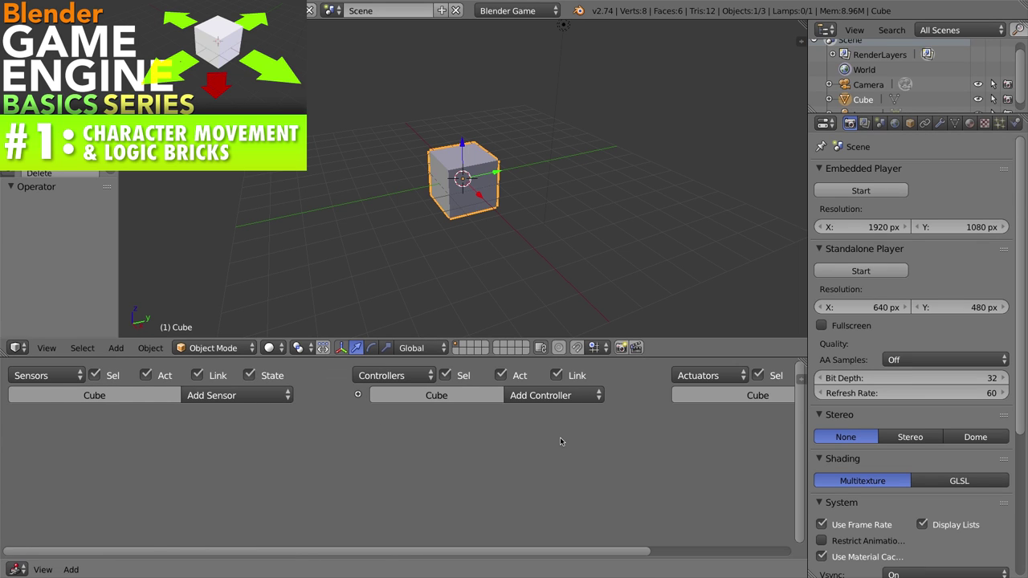
scroll(560, 434, "down", 2)
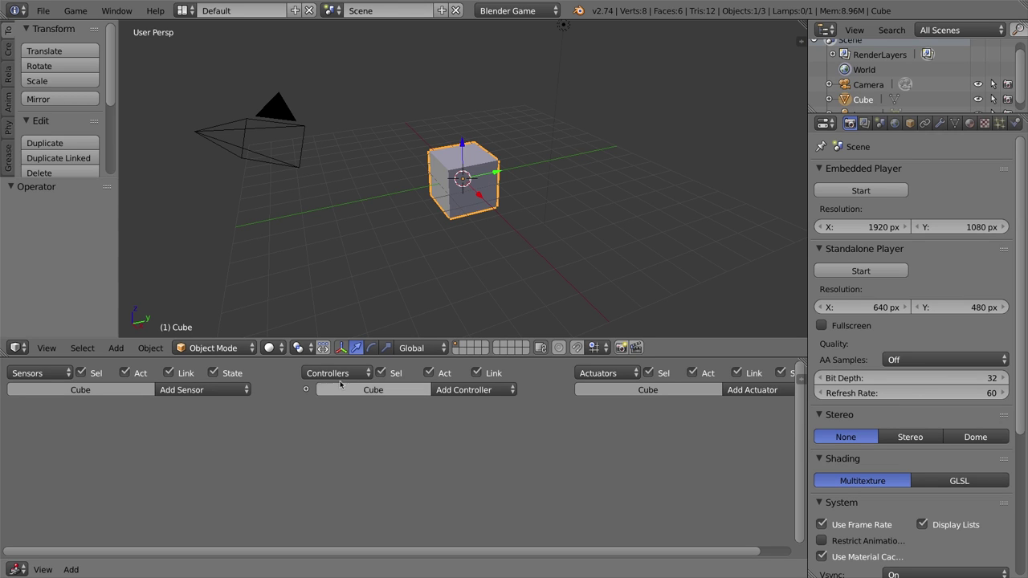
Step: Select the camera and add a Mouse sensor to it in the Logic Editor
right_click(277, 108)
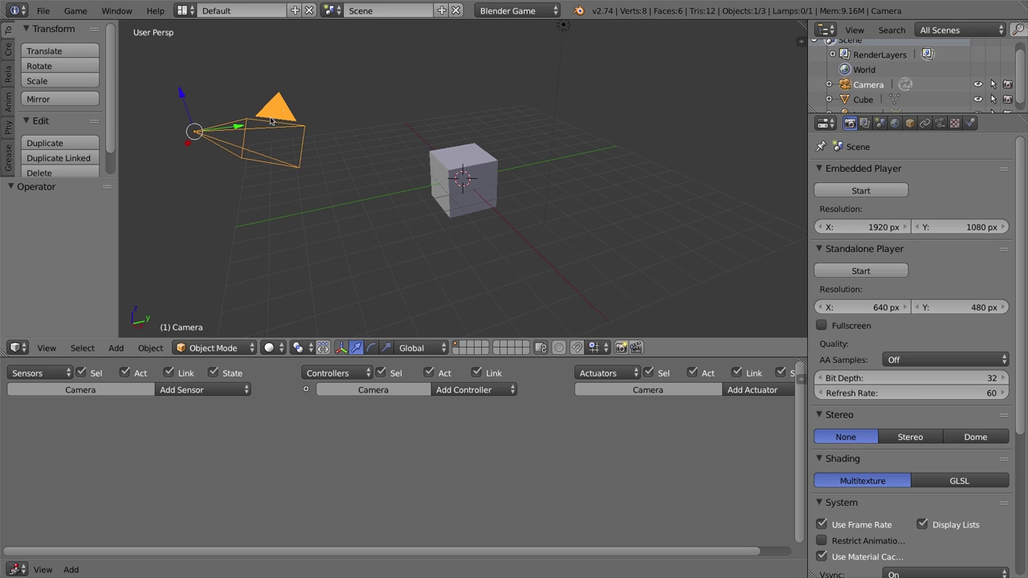
left_click(212, 391)
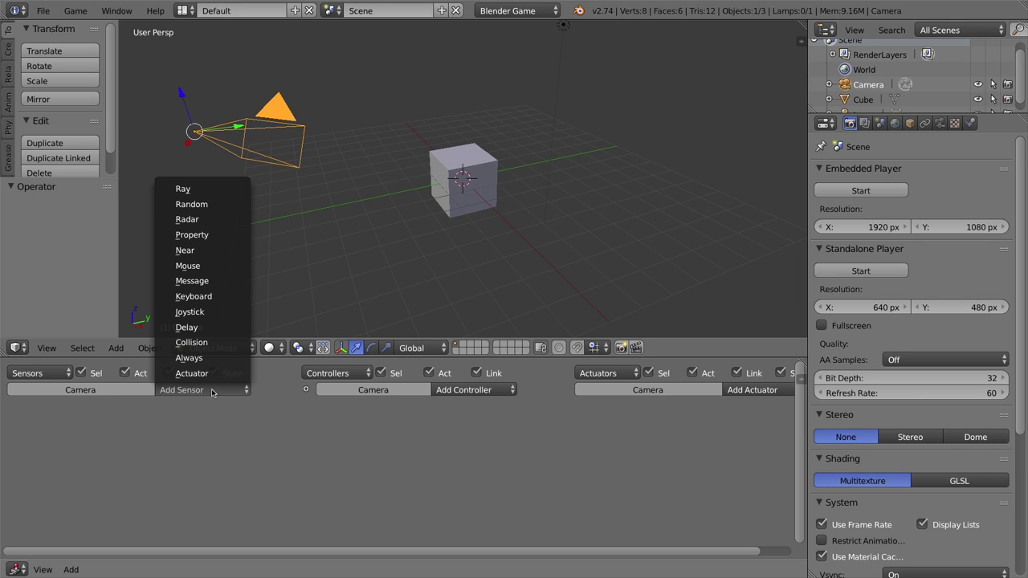
left_click(190, 269)
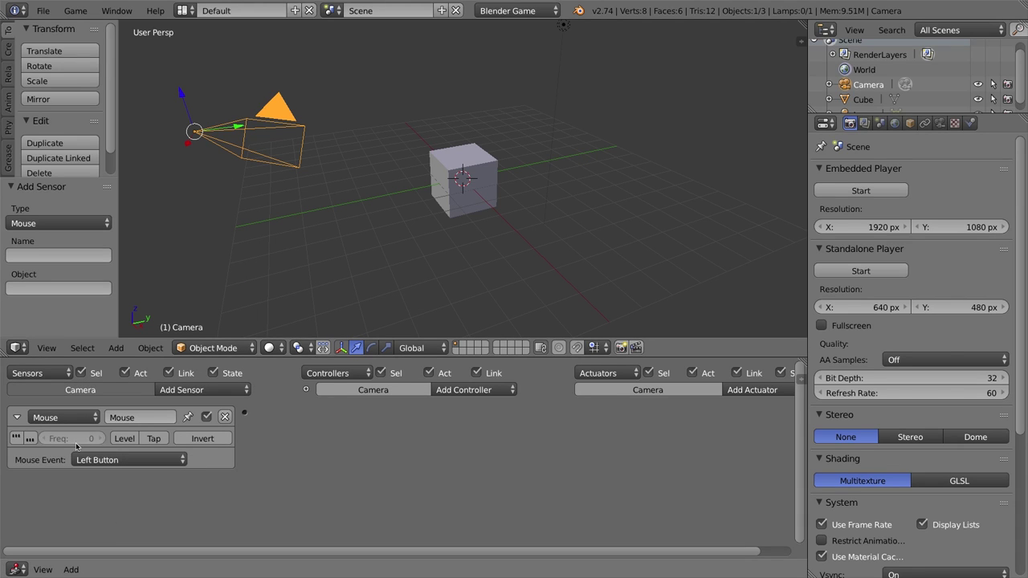
left_click(16, 418)
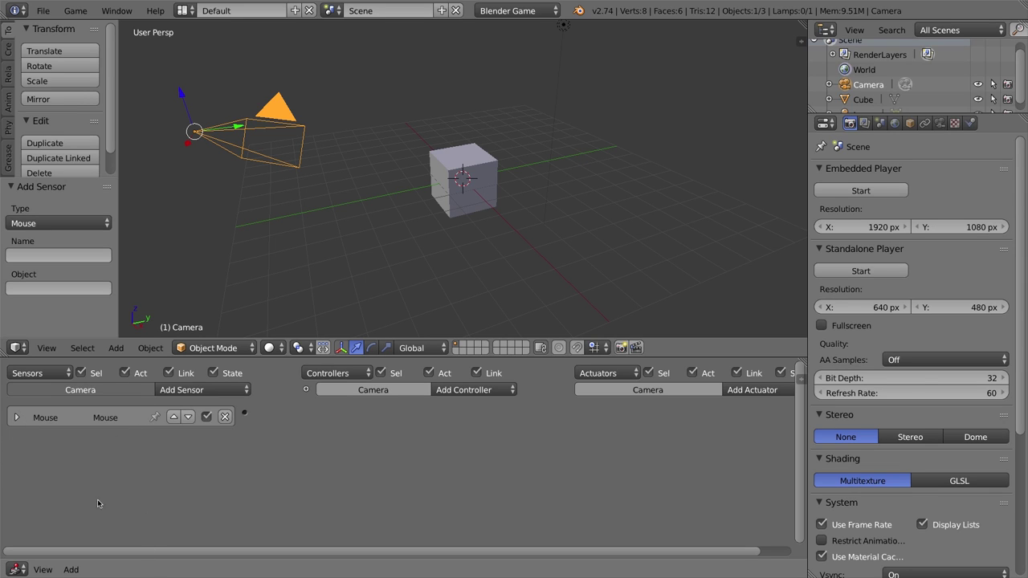
left_click(17, 417)
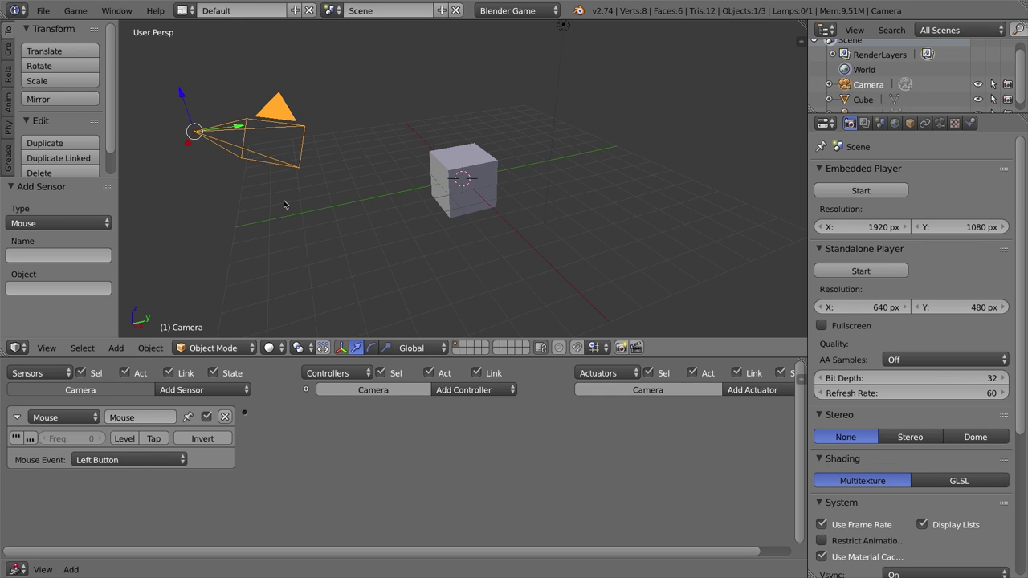
left_click(138, 461)
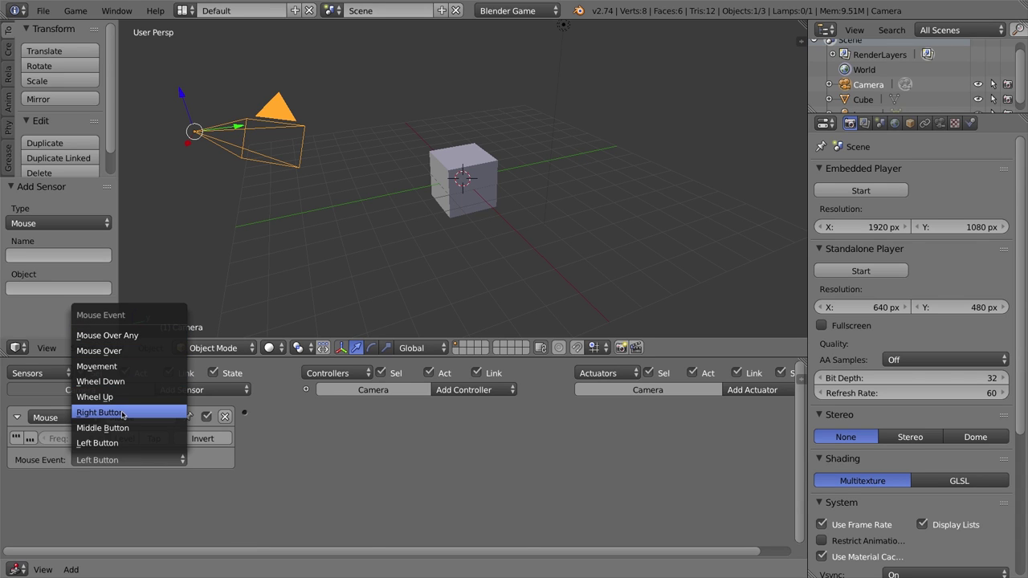
Step: Change the Mouse sensor's Mouse Event from Left Button to Movement
left_click(115, 368)
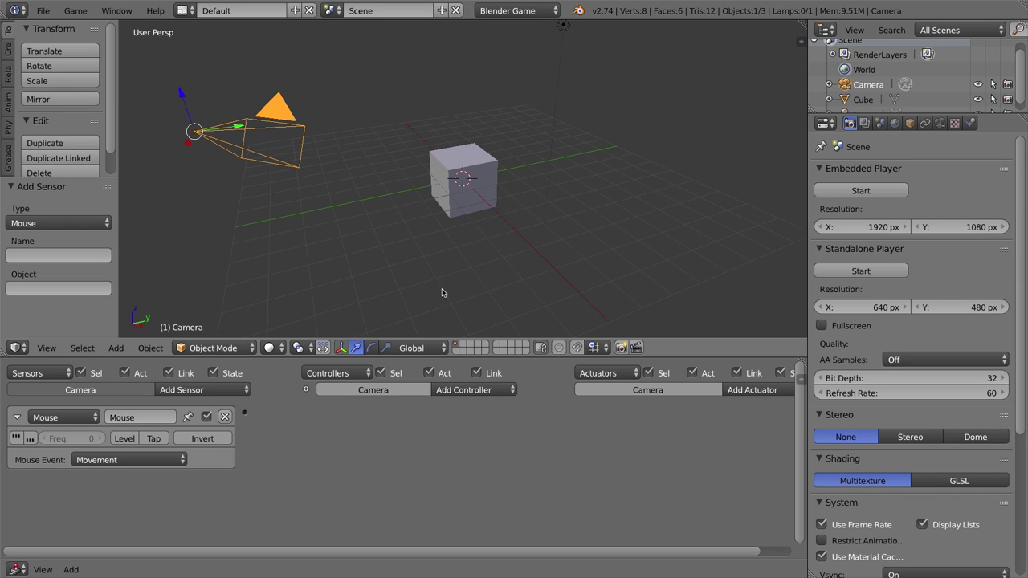
scroll(498, 471, "down", 1)
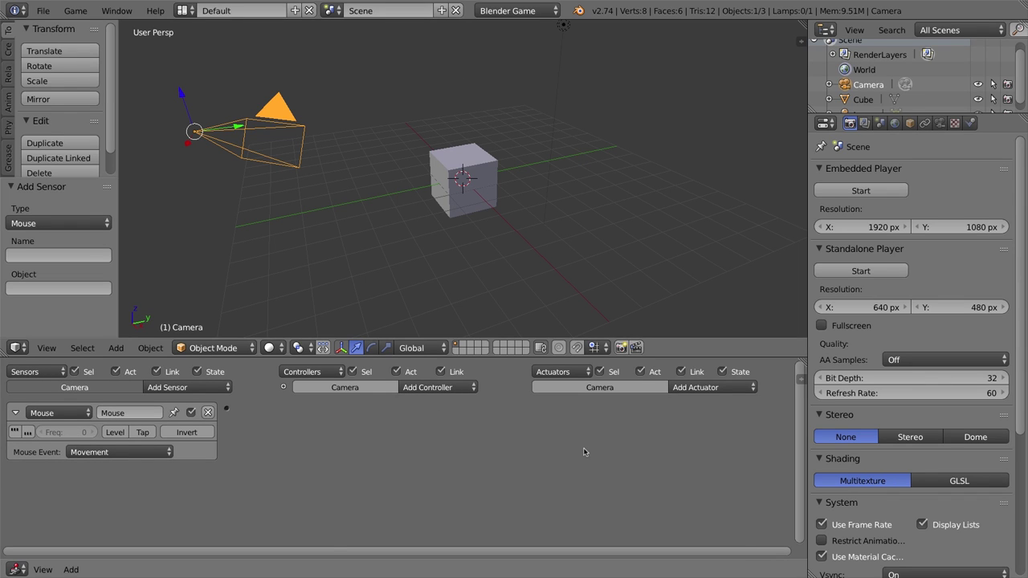
left_click(714, 388)
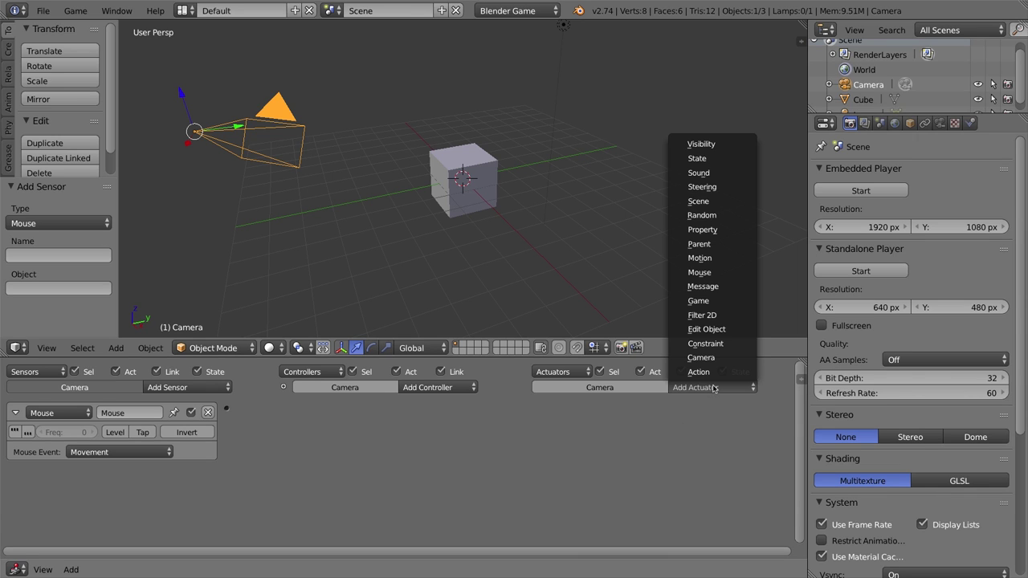
Step: Add a Mouse actuator in Look mode and link the Mouse sensor to it
left_click(705, 274)
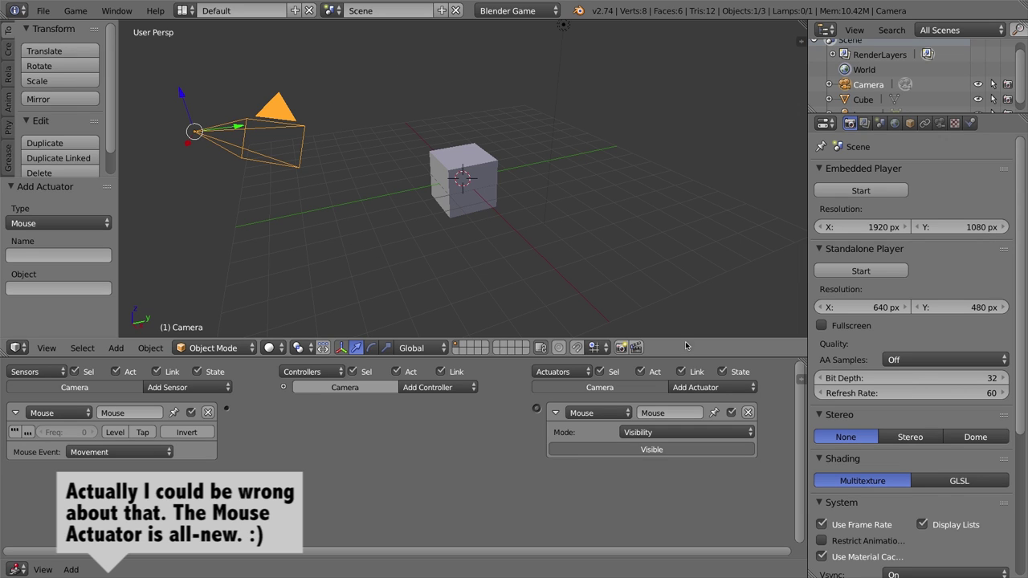
left_click(662, 433)
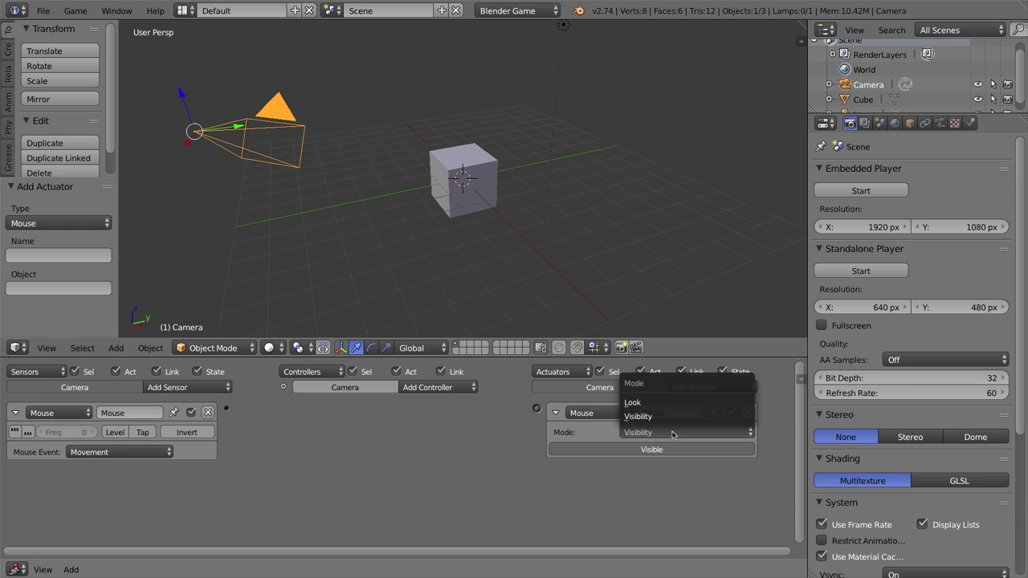
left_click(632, 404)
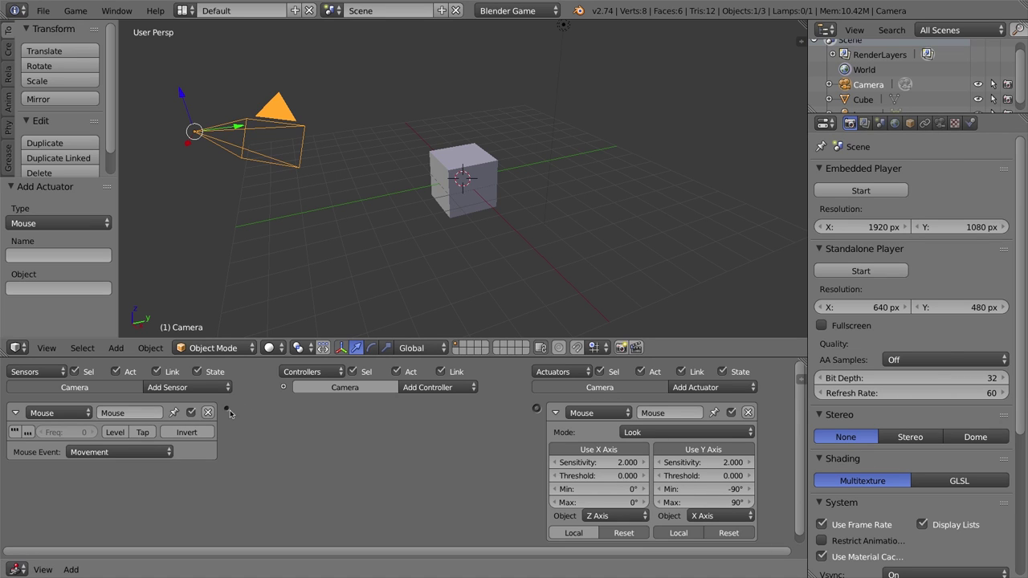
left_click_drag(228, 410, 538, 412)
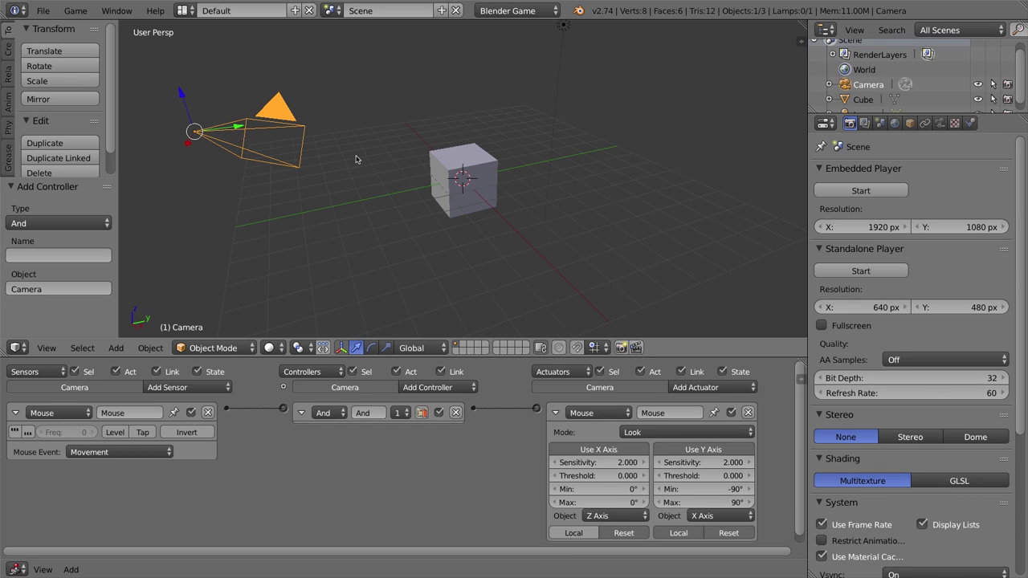
Step: Open the 3D view's viewing options menu
left_click(47, 347)
Step: Switch the 3D view to look through the scene camera with Numpad 0
left_click(46, 351)
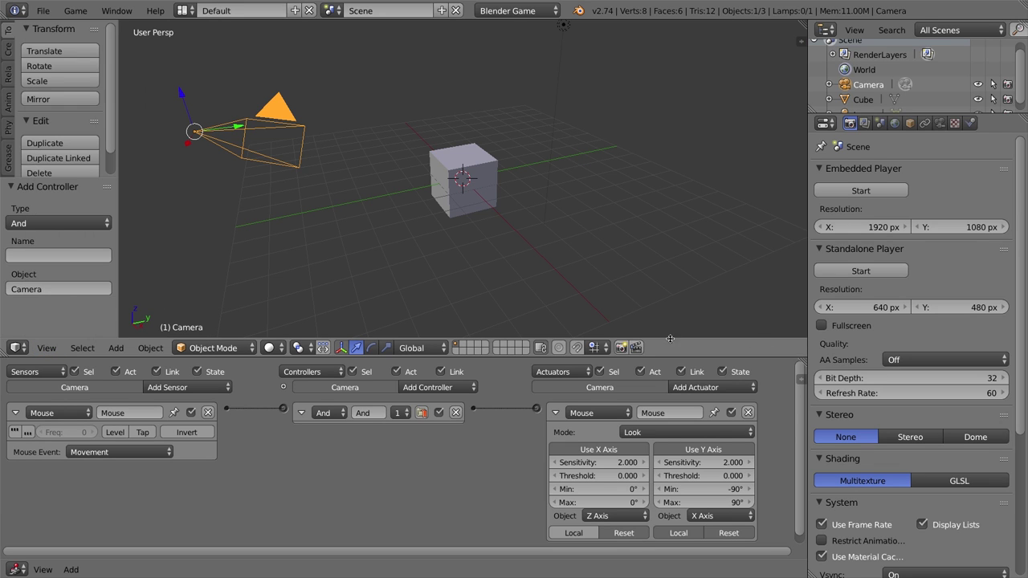
left_click(47, 350)
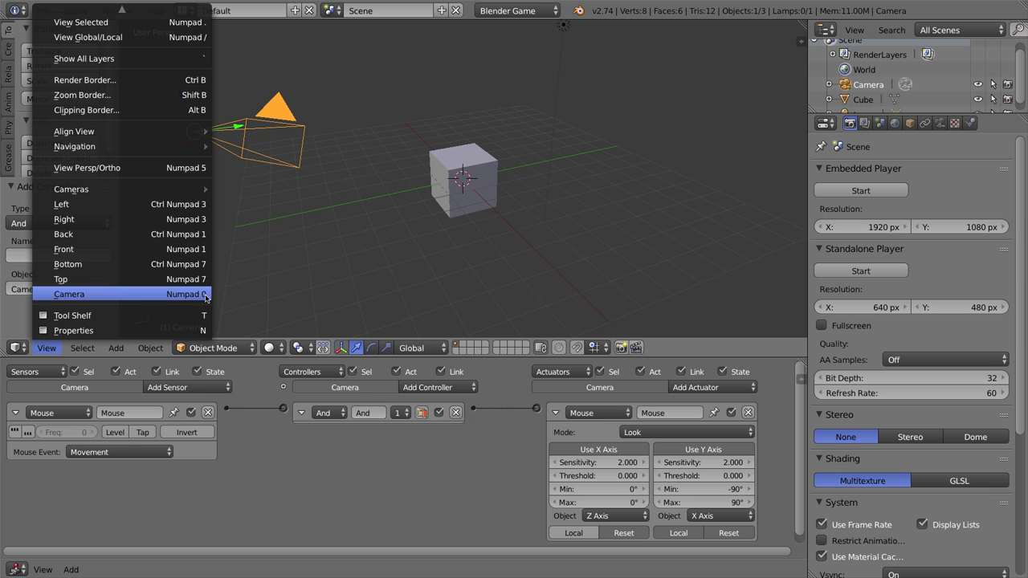
key("KP_0")
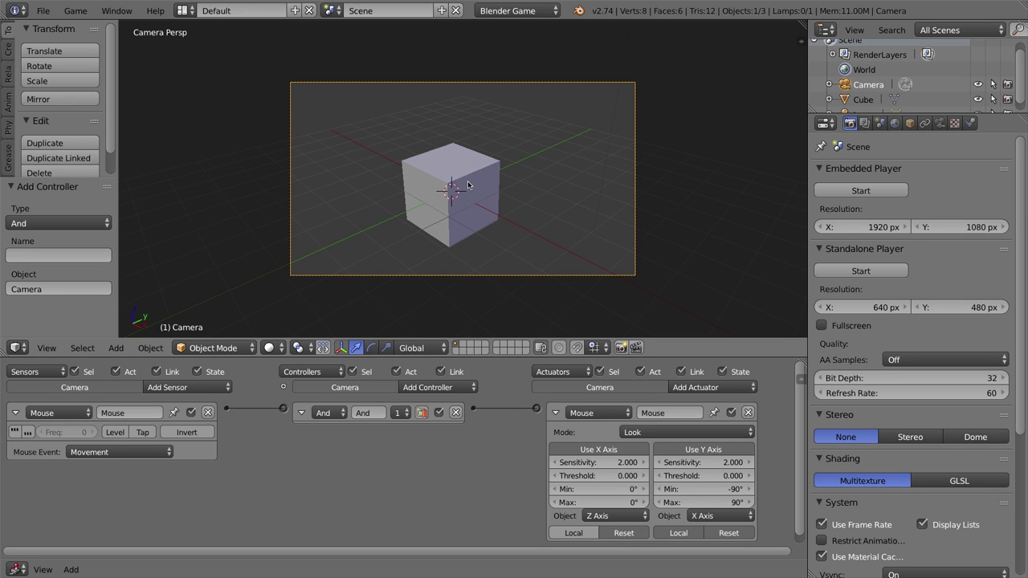
key("KP_0")
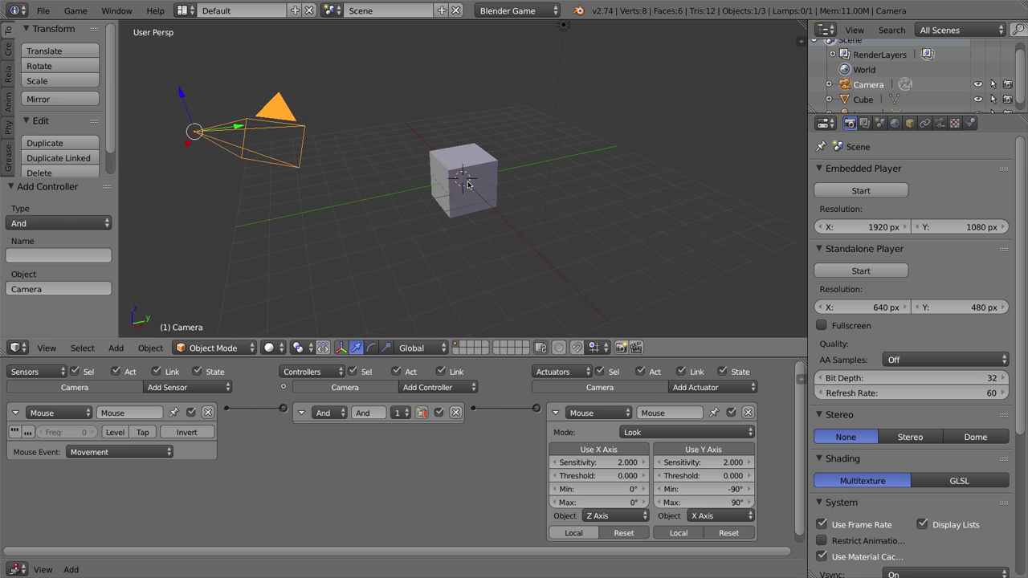
key("KP_0")
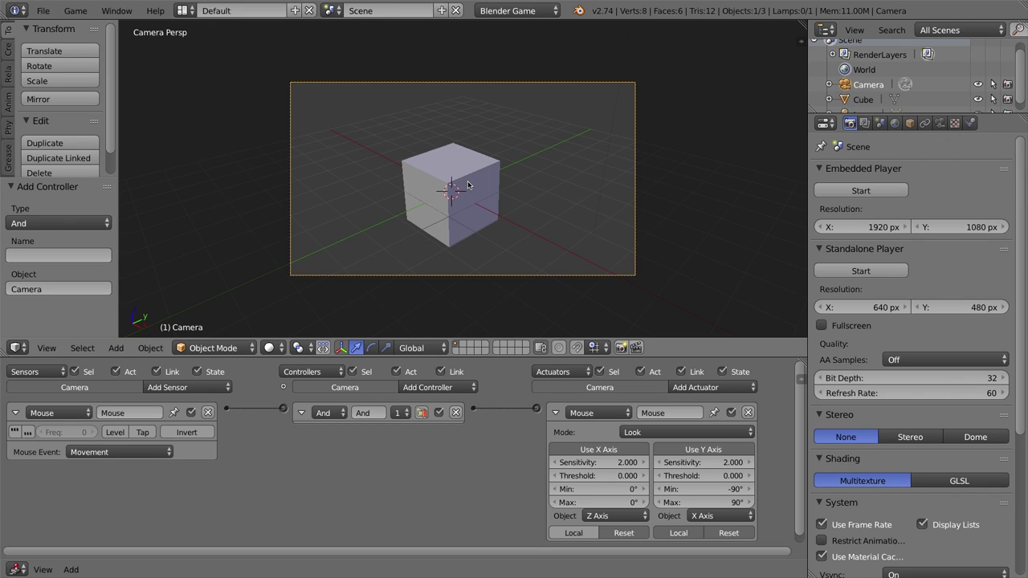
Step: Test-run the game to check mouse look, then exit play mode
key("p")
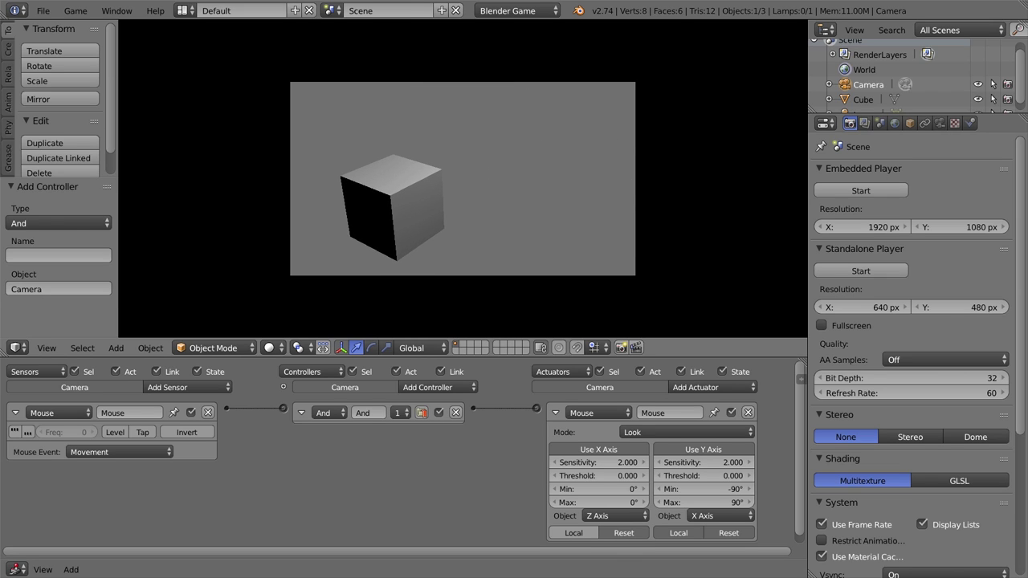
key("Escape")
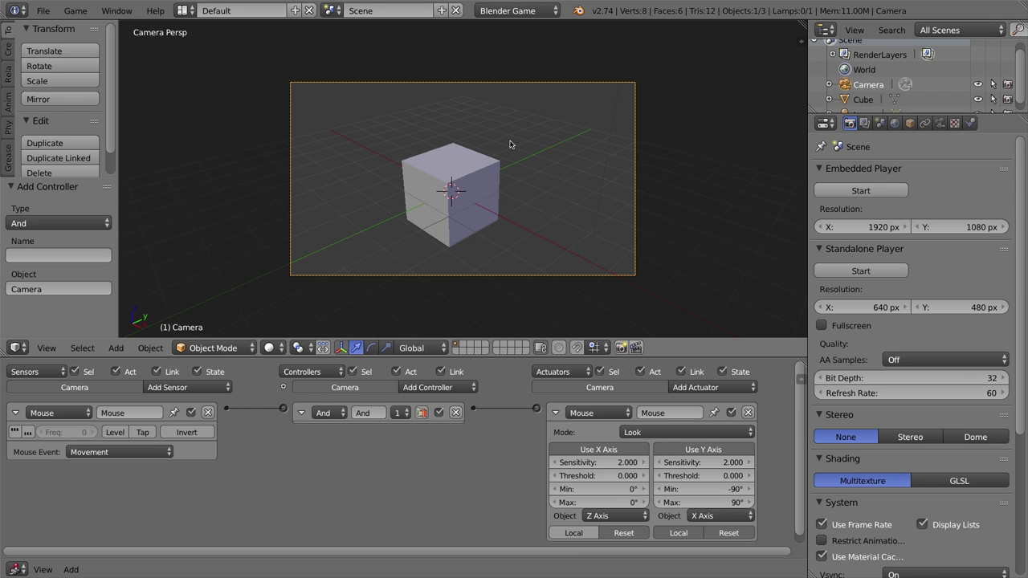
key("shift+a")
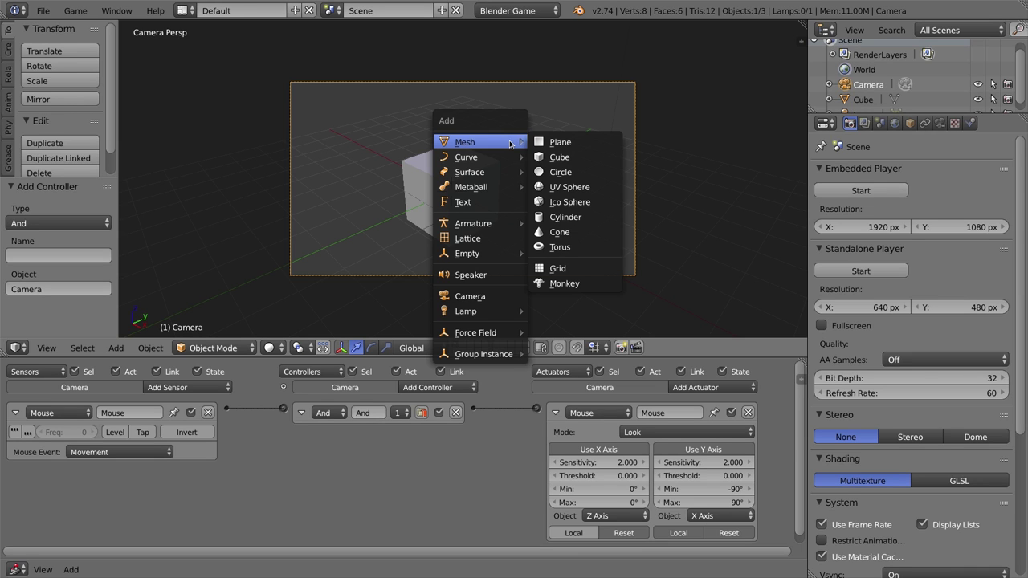
Step: Add a plane and scale it by 30 to form the ground floor
left_click(553, 144)
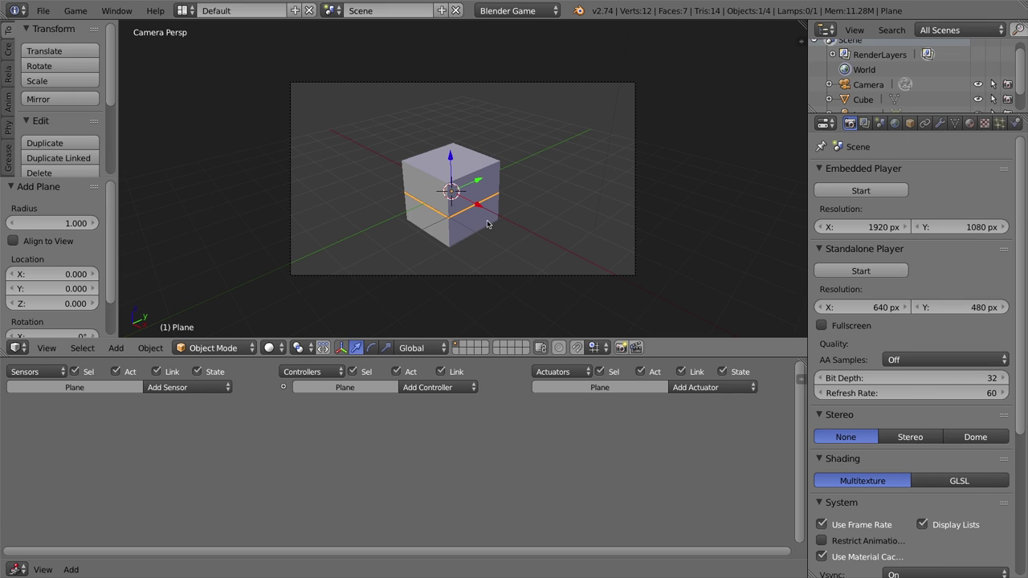
key("s")
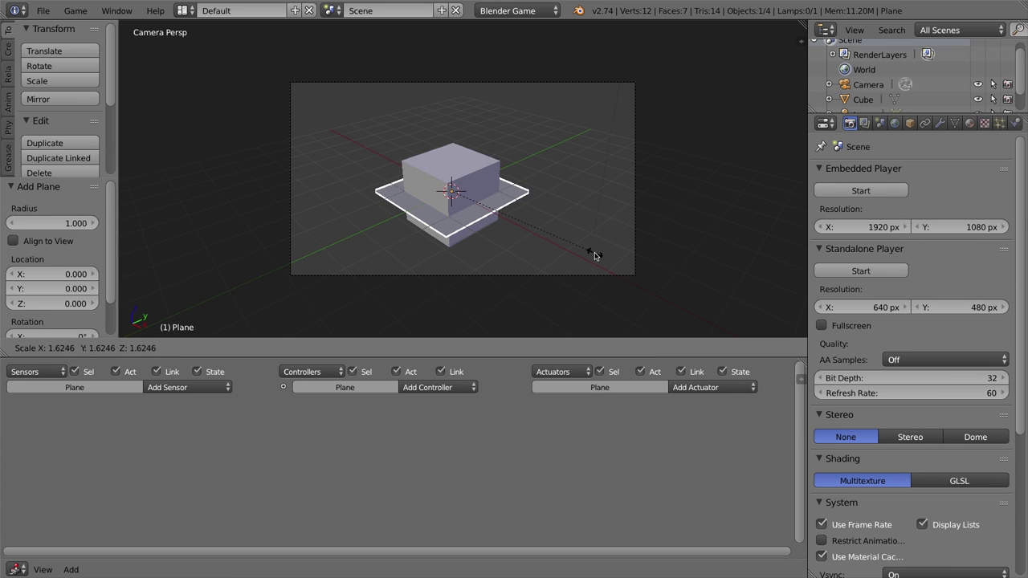
type("30")
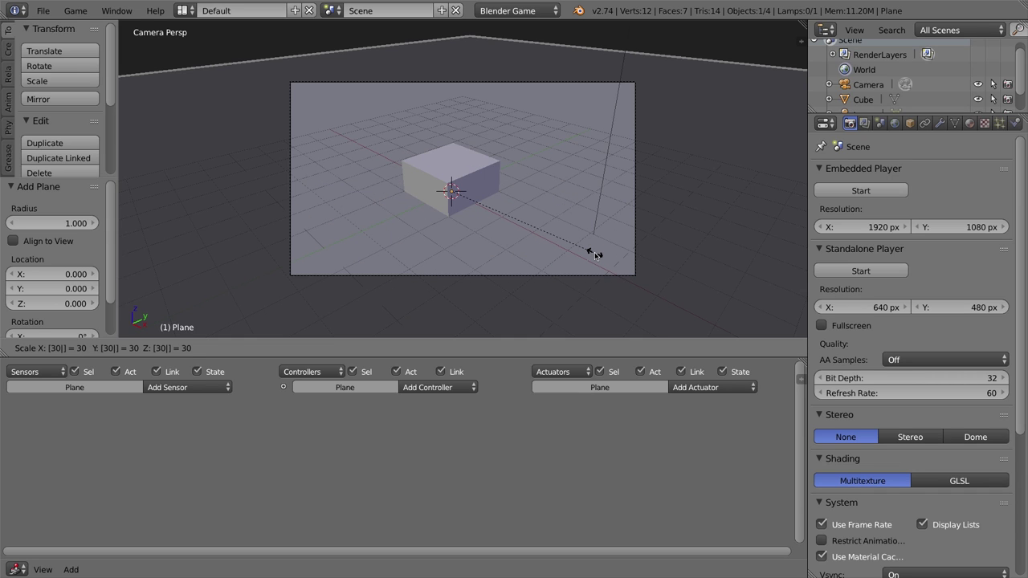
key("Return")
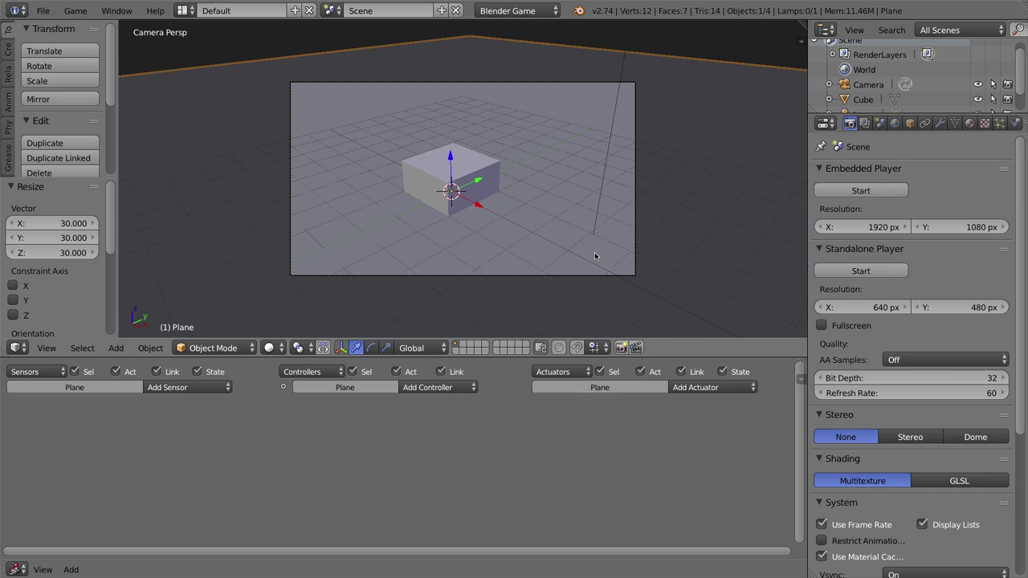
Step: Move the cube up 1 unit along Z so it rests on the floor
right_click(469, 168)
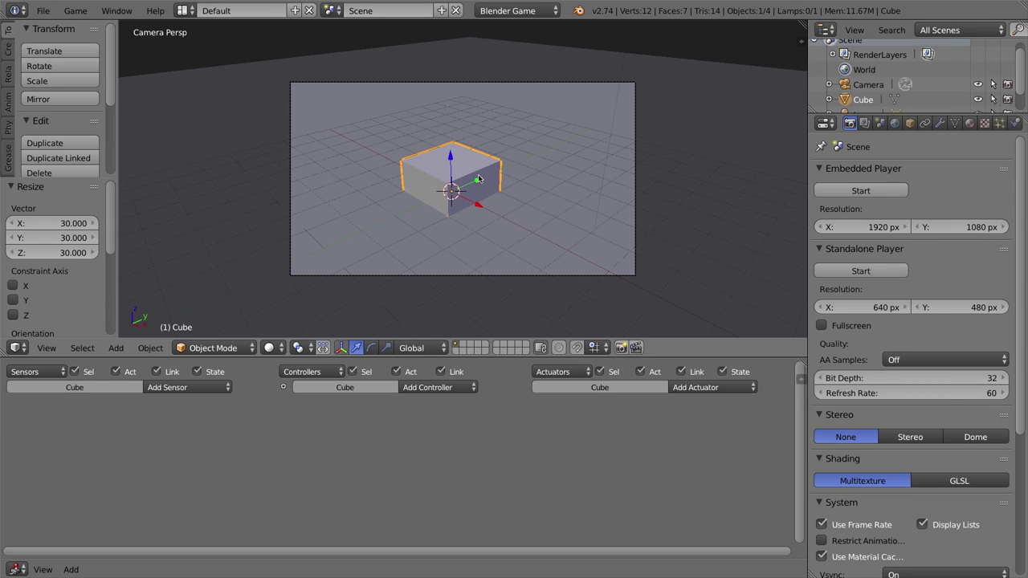
key("g")
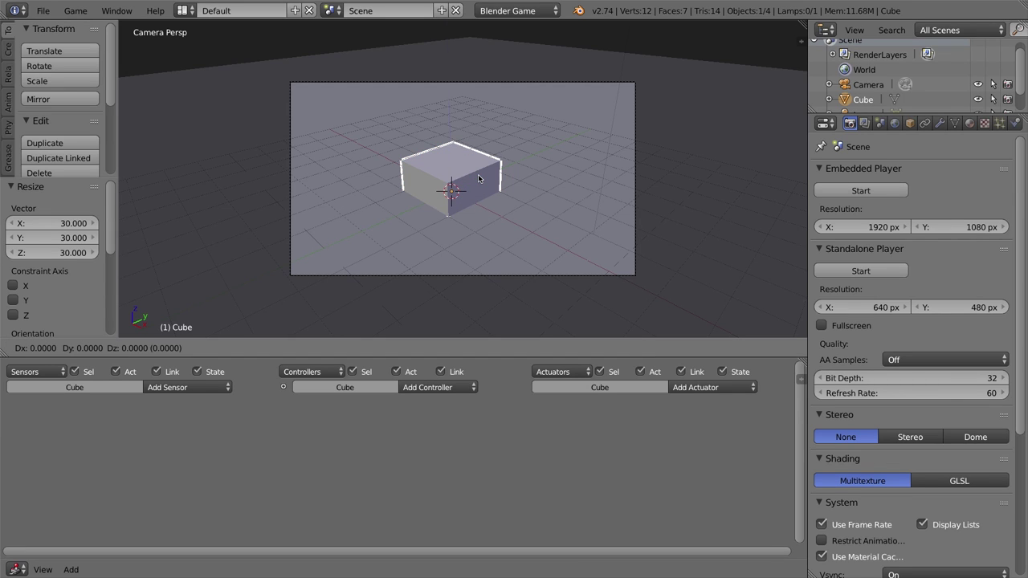
key("z")
key("1")
key("Return")
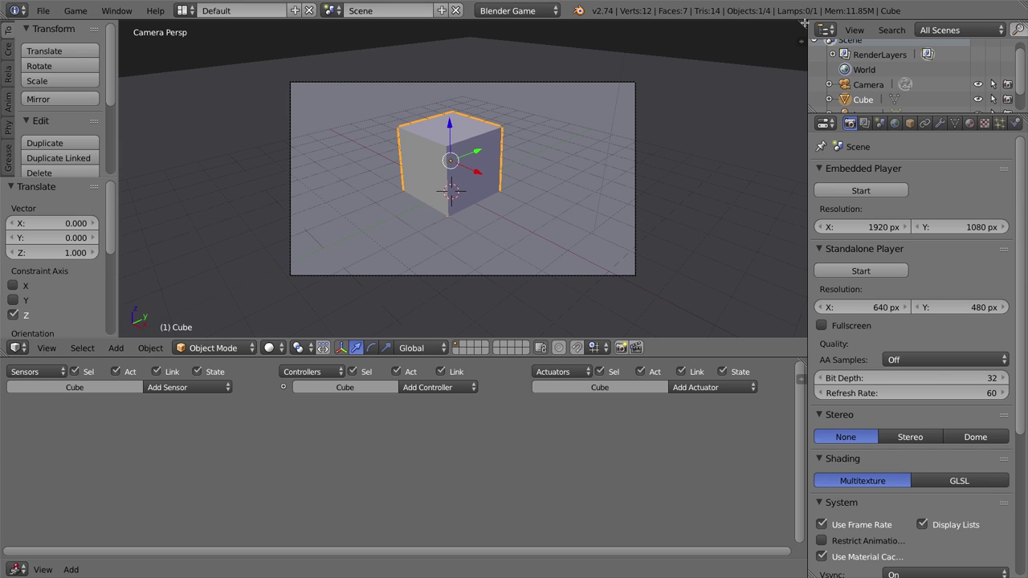
Step: Split the 3D view into side-by-side camera and perspective views and select the camera
left_click_drag(803, 24, 333, 80)
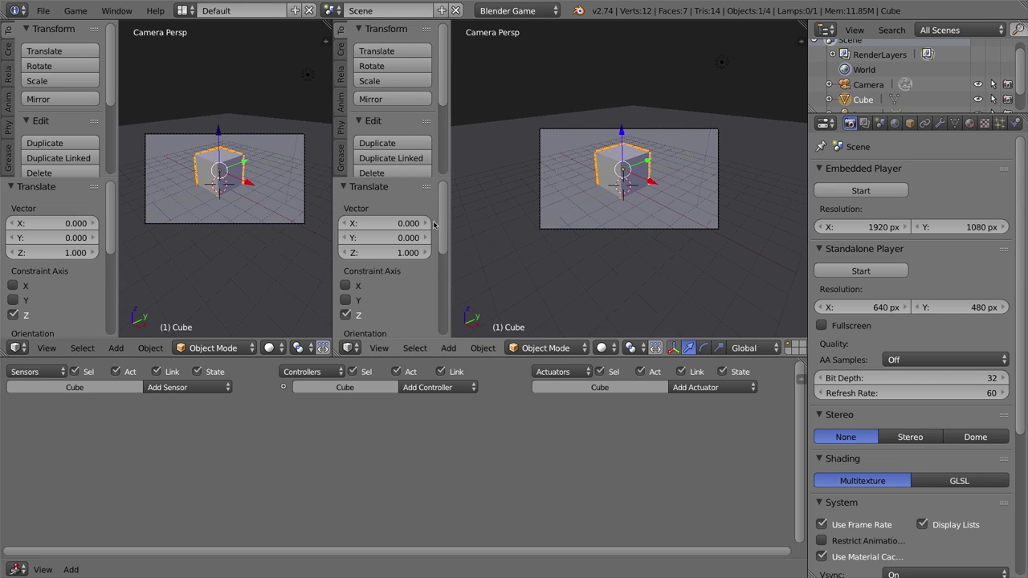
key("KP_0")
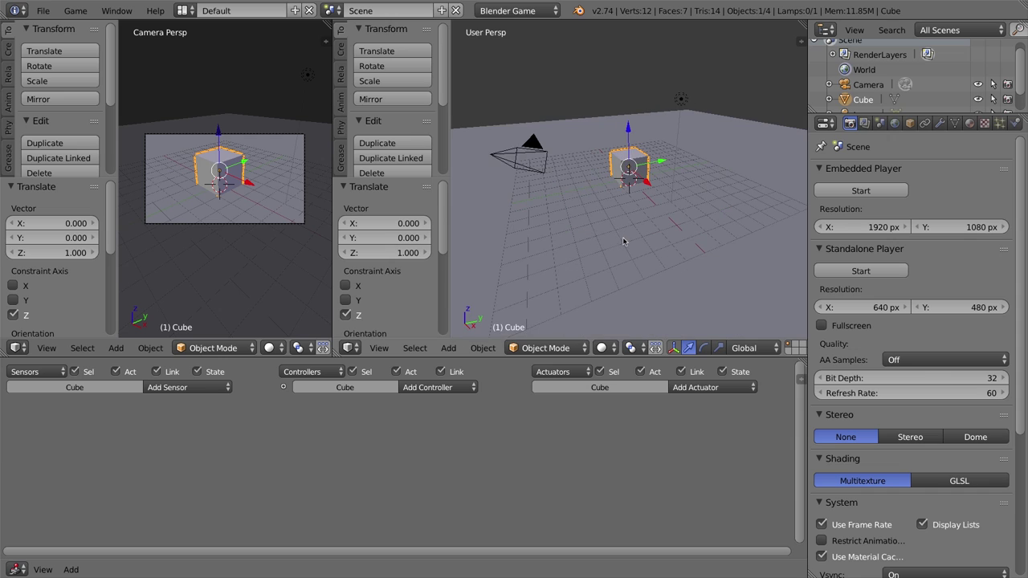
right_click(534, 148)
middle_click_drag(554, 175, 633, 170)
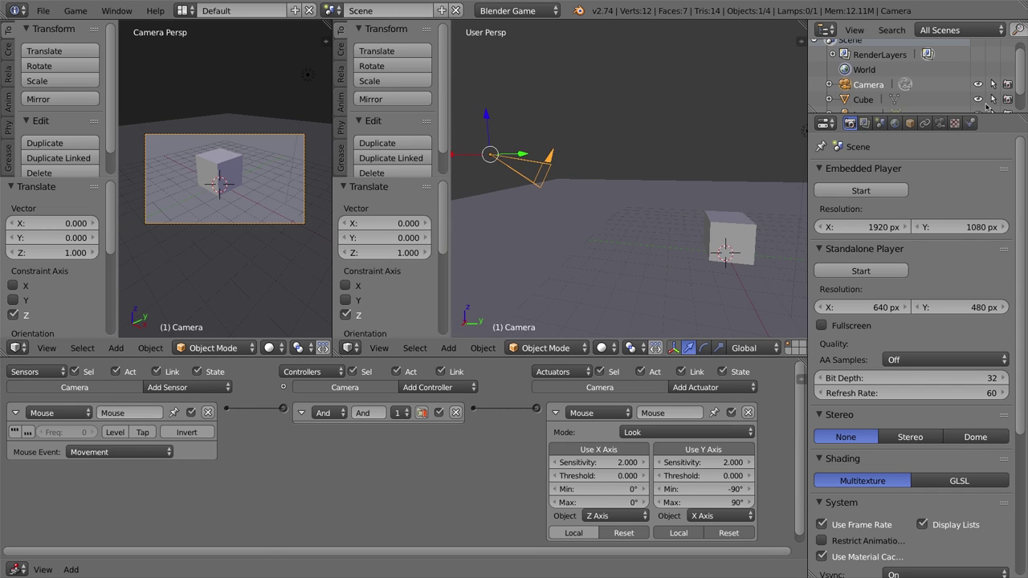
Step: Set the camera's Physics Type to Dynamic
left_click(971, 123)
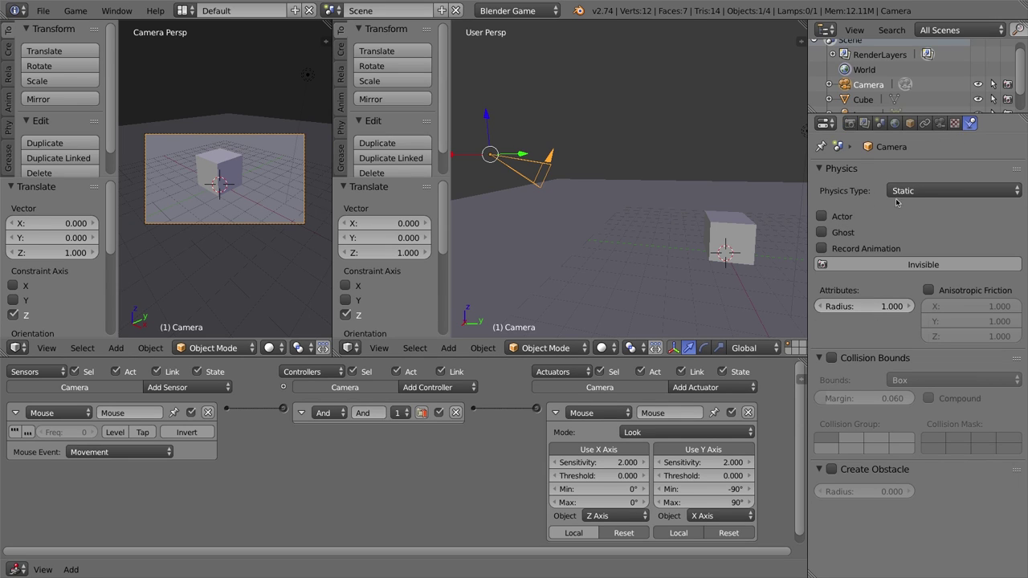
left_click(920, 194)
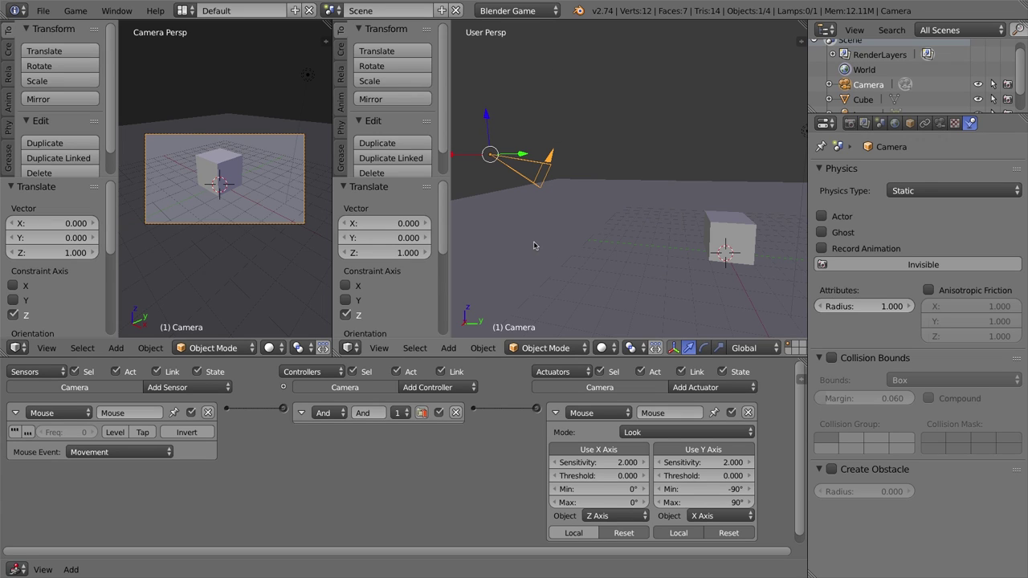
left_click(906, 192)
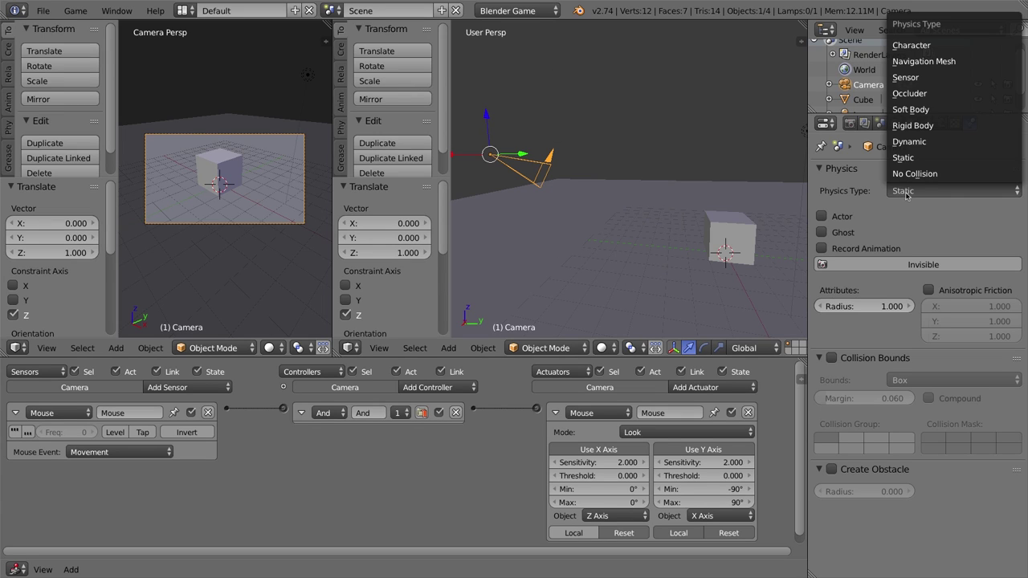
left_click(920, 142)
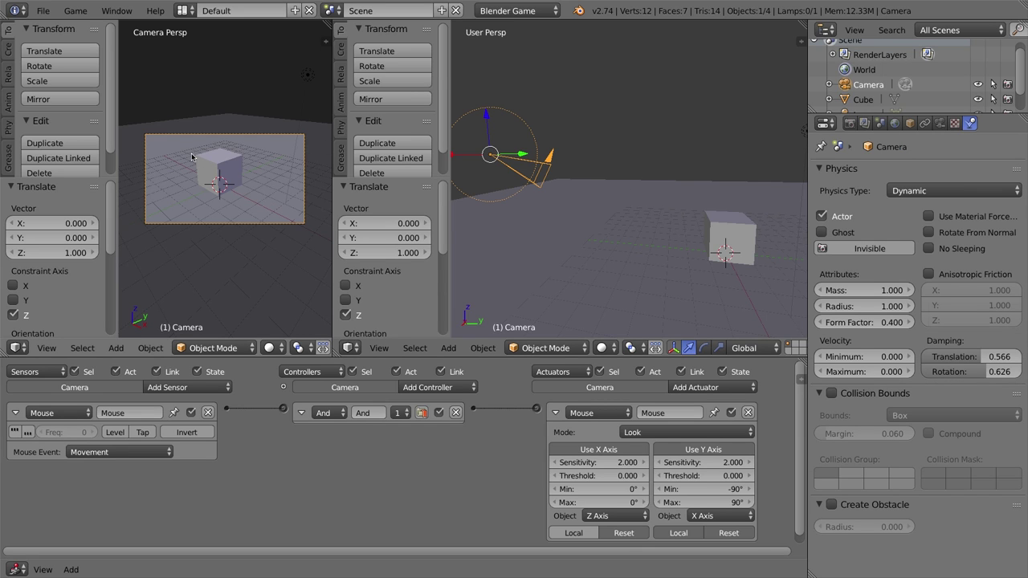
Step: Hide the tool shelves, then play the game in the camera view and stop it
key("t")
key("t")
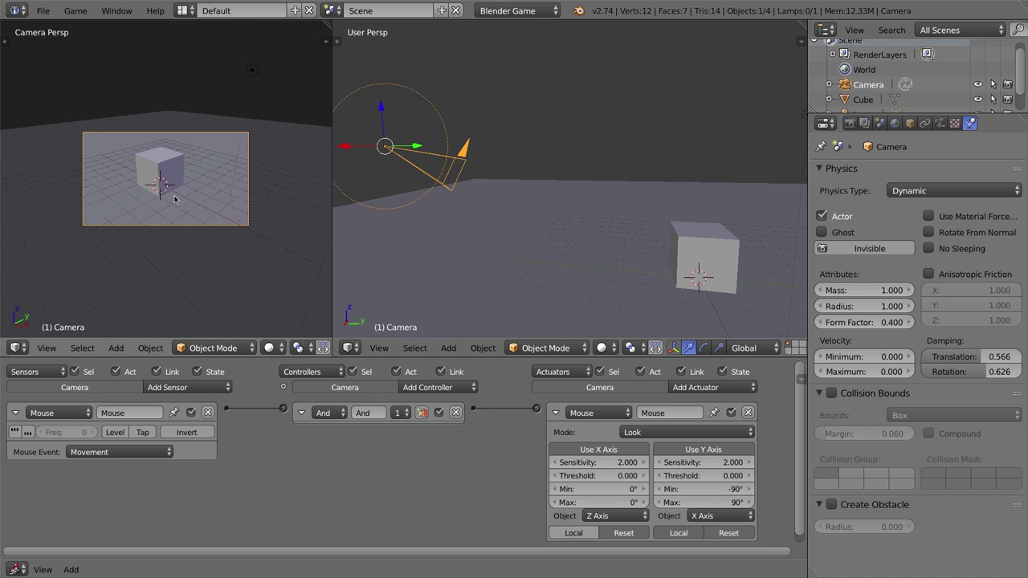
scroll(174, 199, "up", 3)
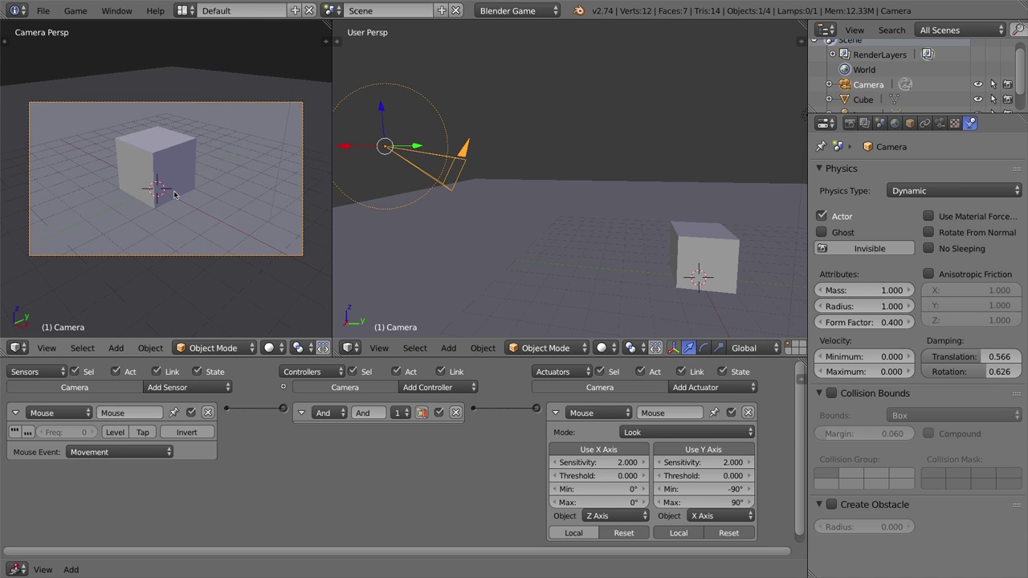
key("p")
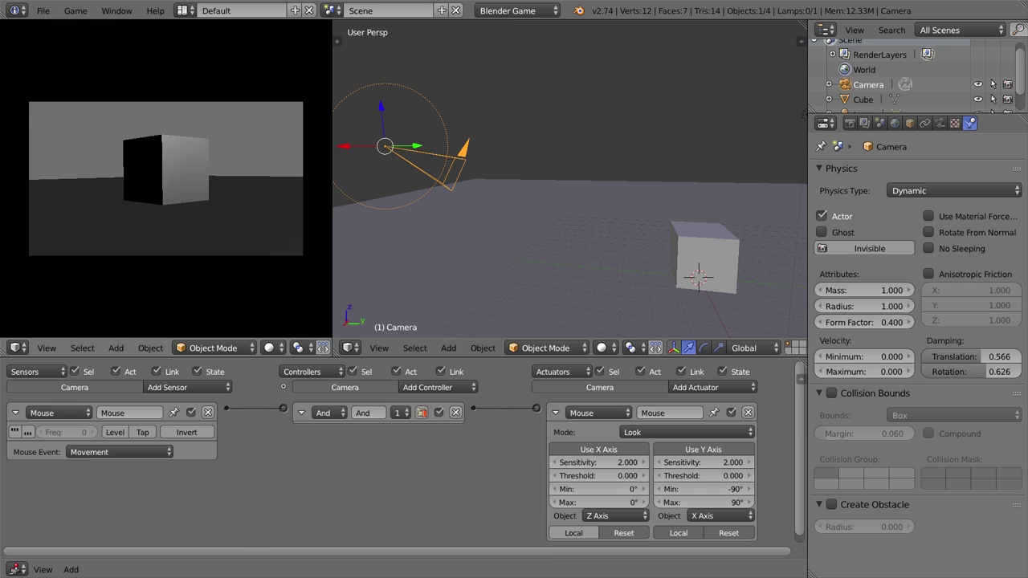
key("Escape")
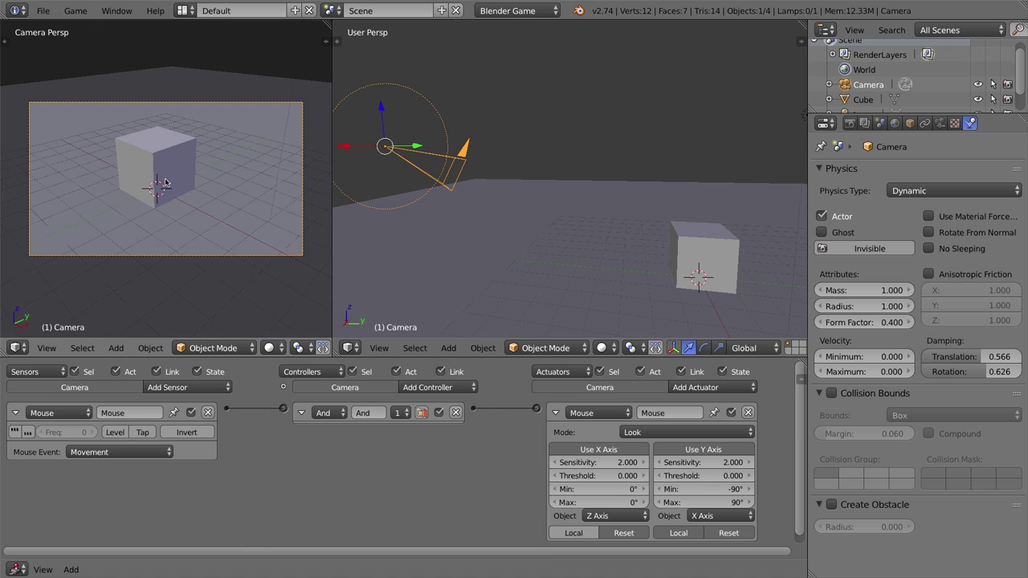
left_click(13, 413)
Step: Collapse the Mouse actuator and add a Keyboard sensor with W as its key
left_click(555, 413)
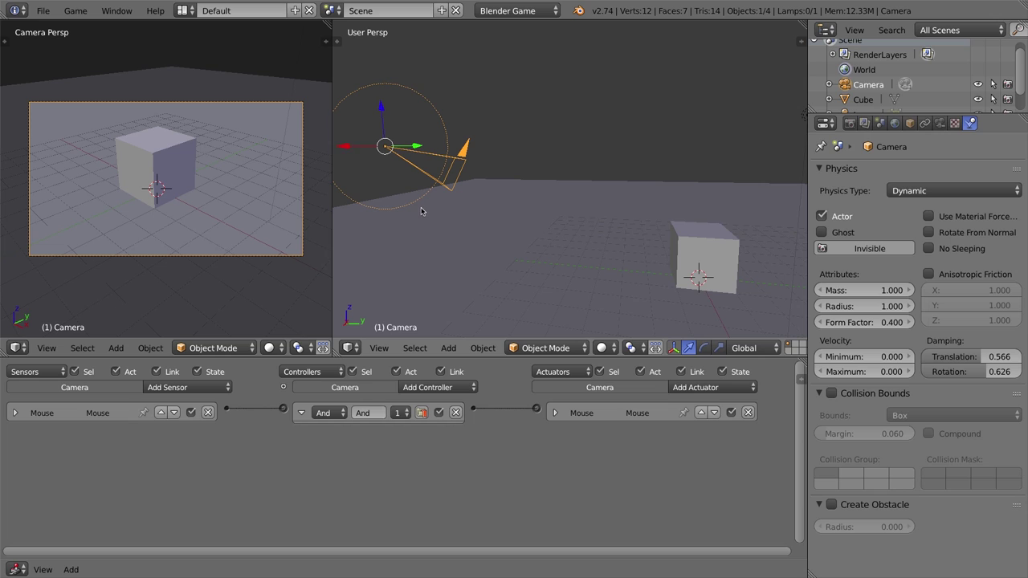
left_click(166, 389)
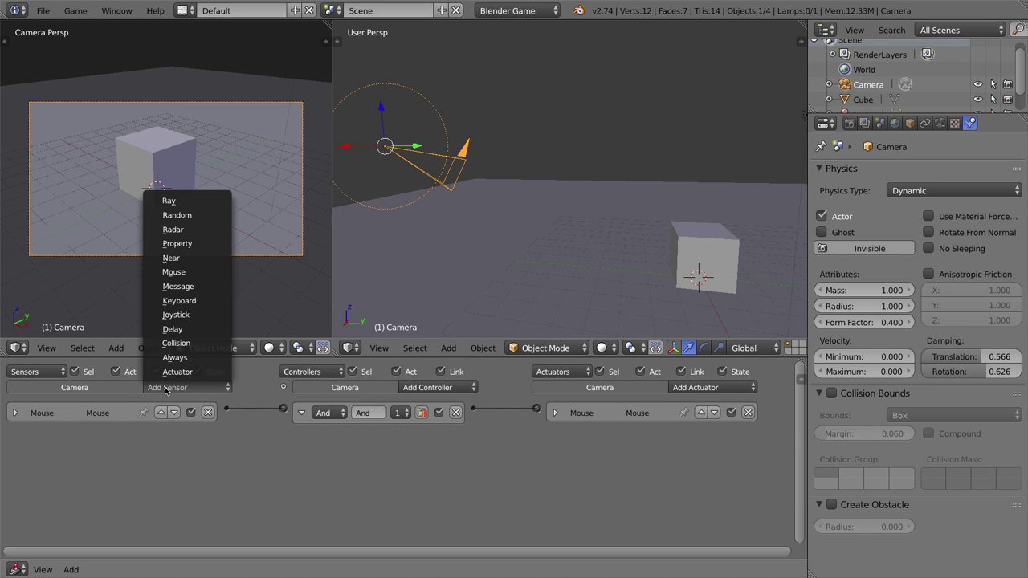
left_click(188, 302)
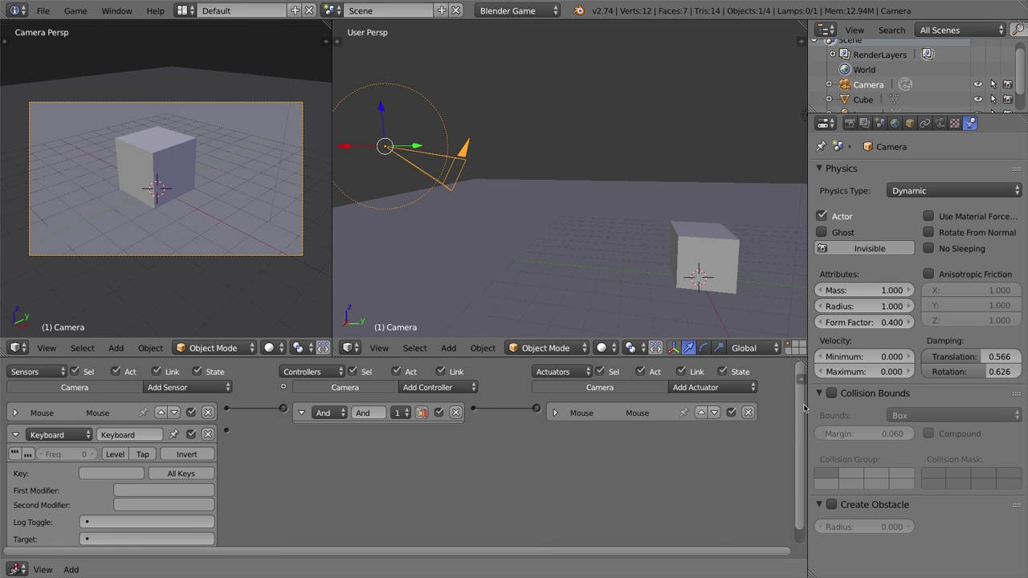
scroll(803, 410, "down", 2)
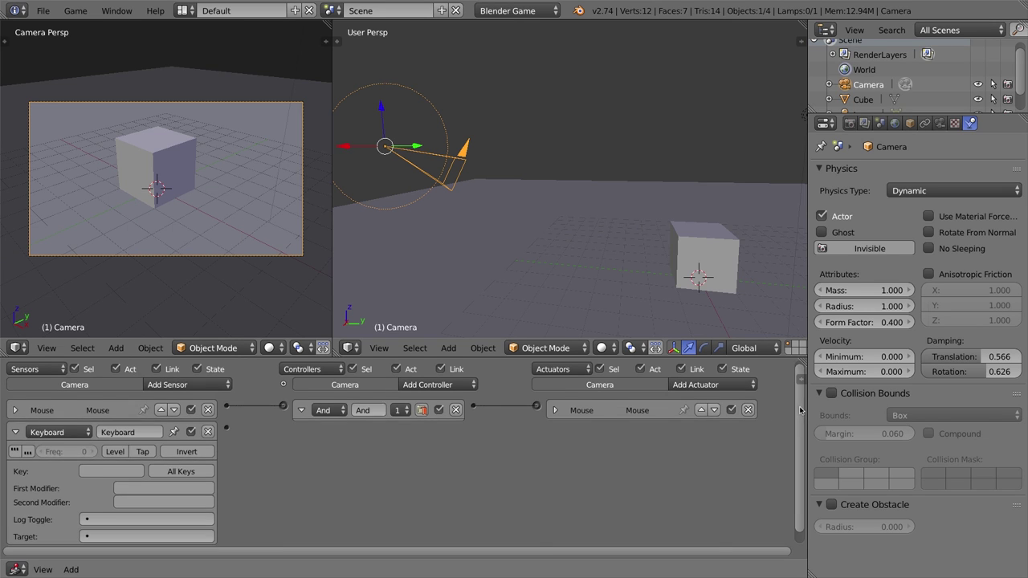
left_click(115, 461)
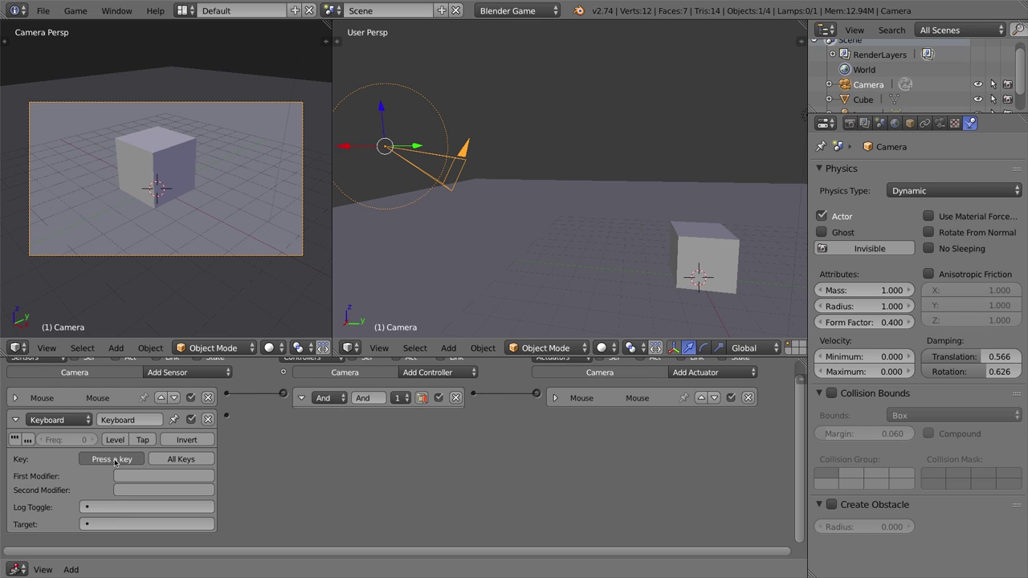
key("w")
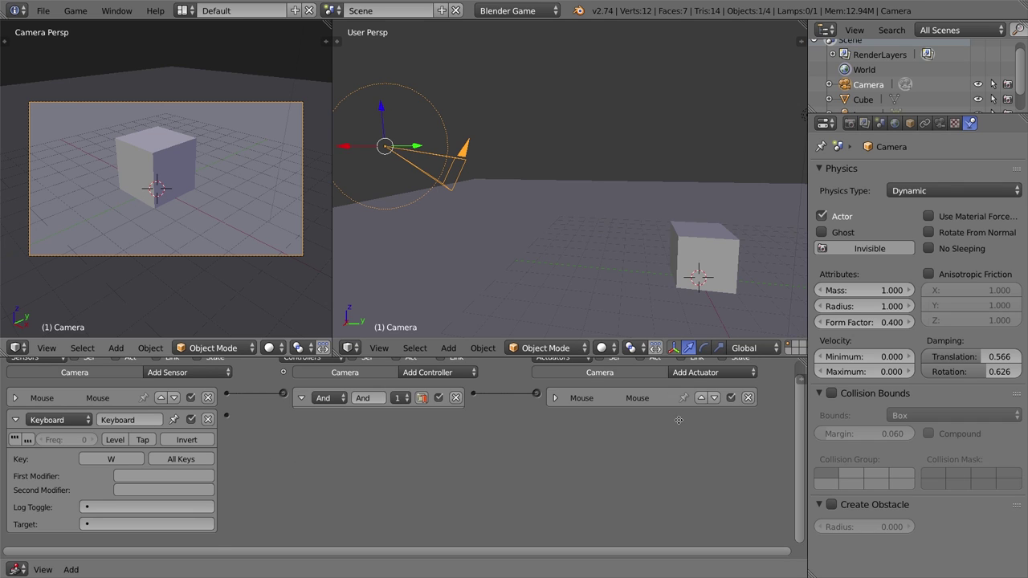
scroll(681, 414, "up", 1)
Step: Add a Motion actuator to the camera and show its velocity settings
left_click(704, 388)
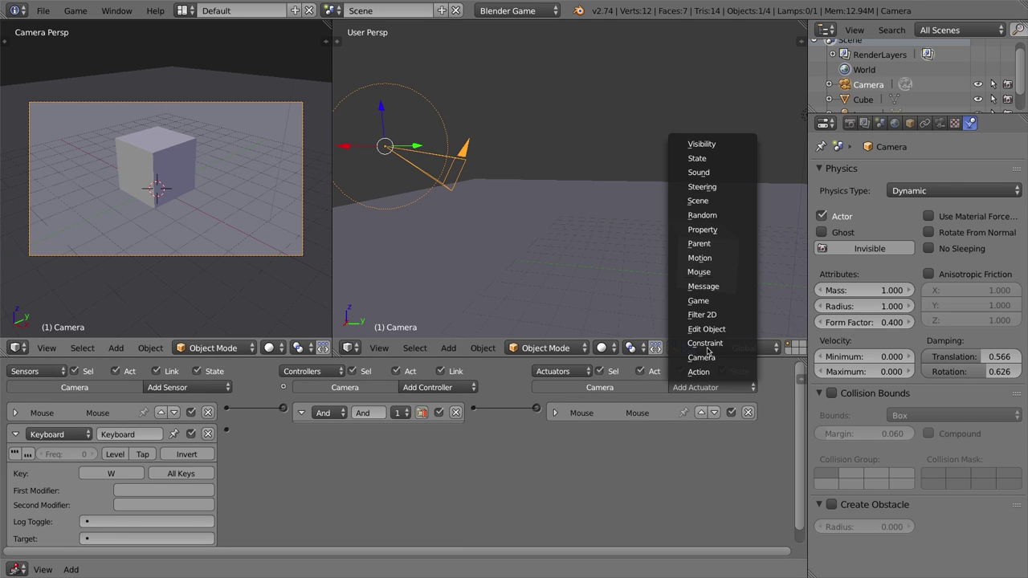
left_click(699, 259)
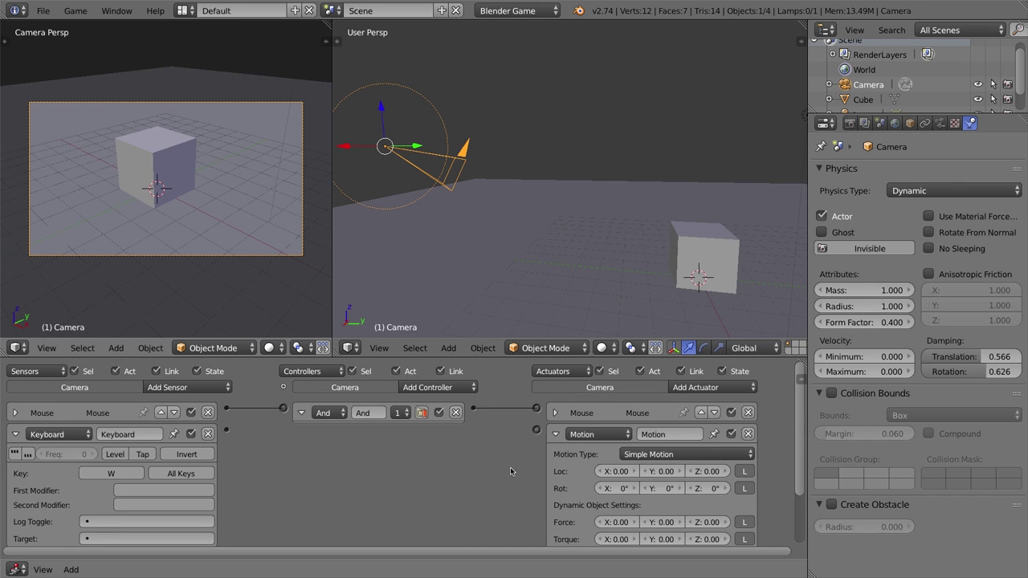
middle_click_drag(513, 472, 517, 418)
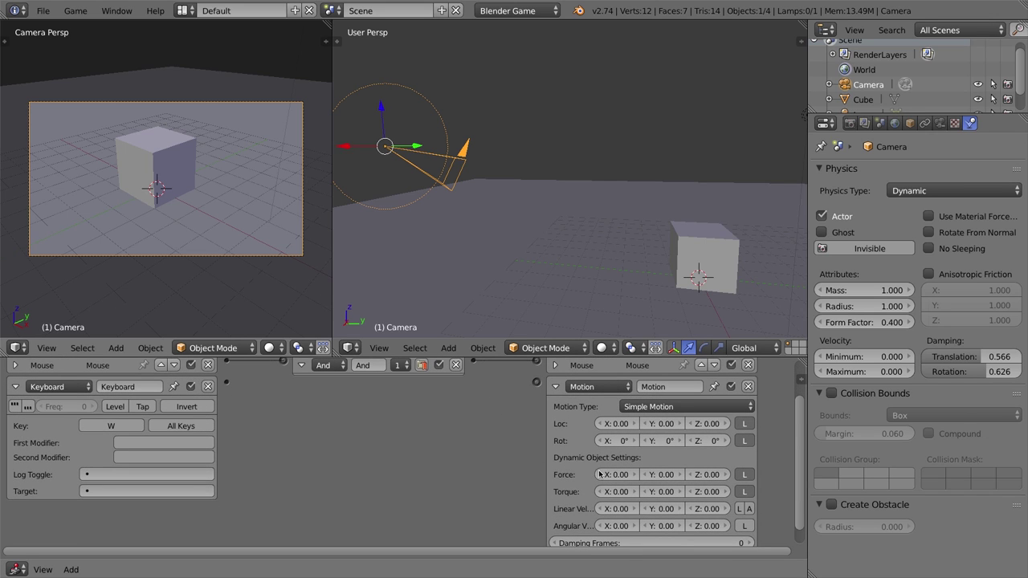
middle_click_drag(410, 163, 787, 385)
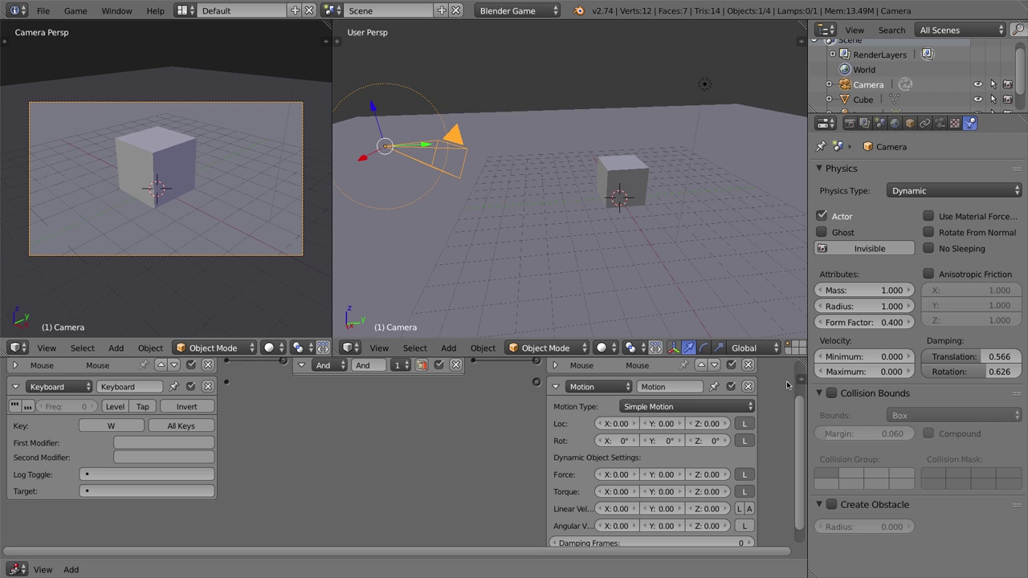
Step: Switch the transform orientation from Global to Local and enlarge the logic editor
left_click(744, 348)
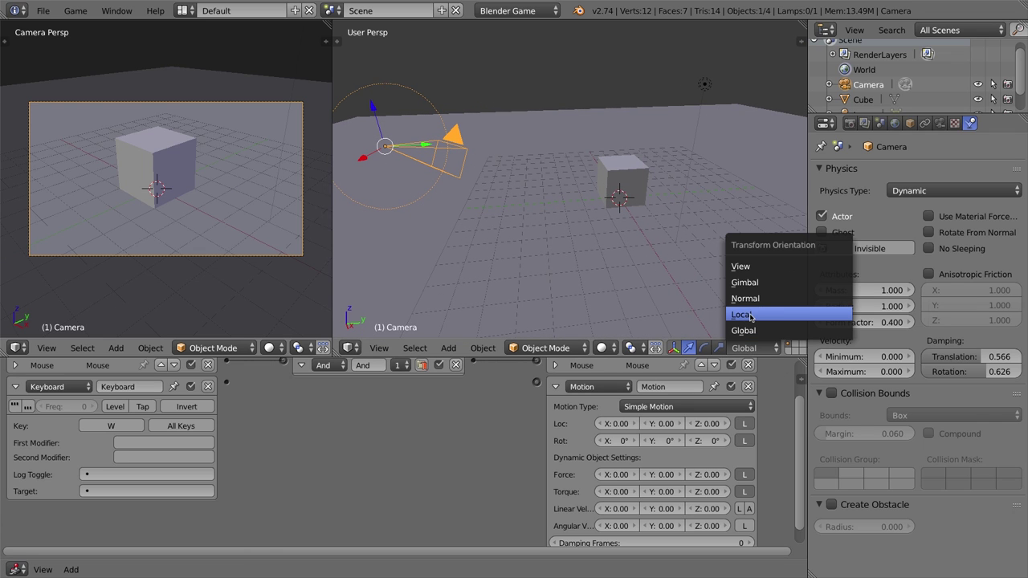
left_click(750, 315)
middle_click_drag(480, 167, 439, 158)
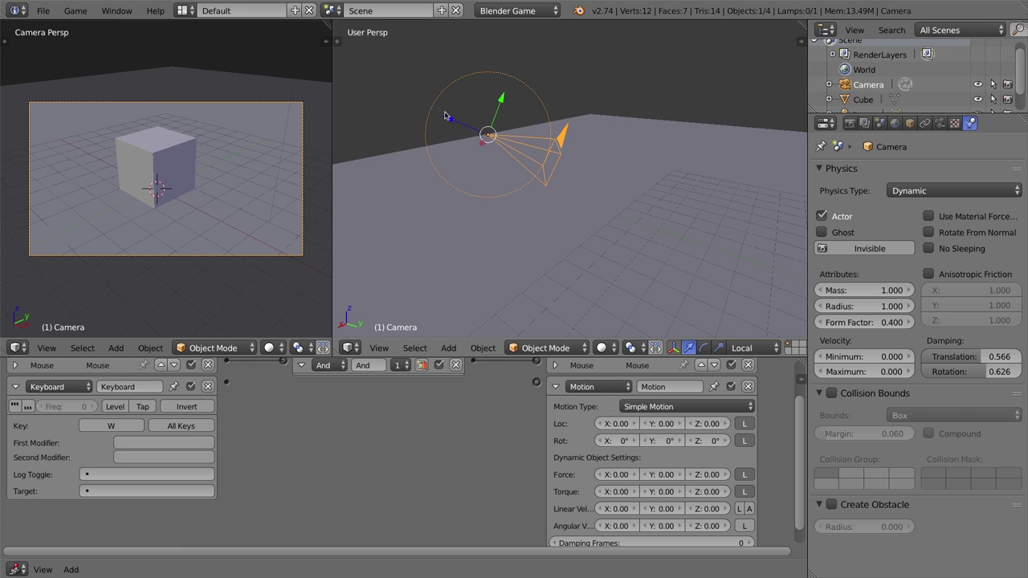
middle_click_drag(512, 139, 470, 124)
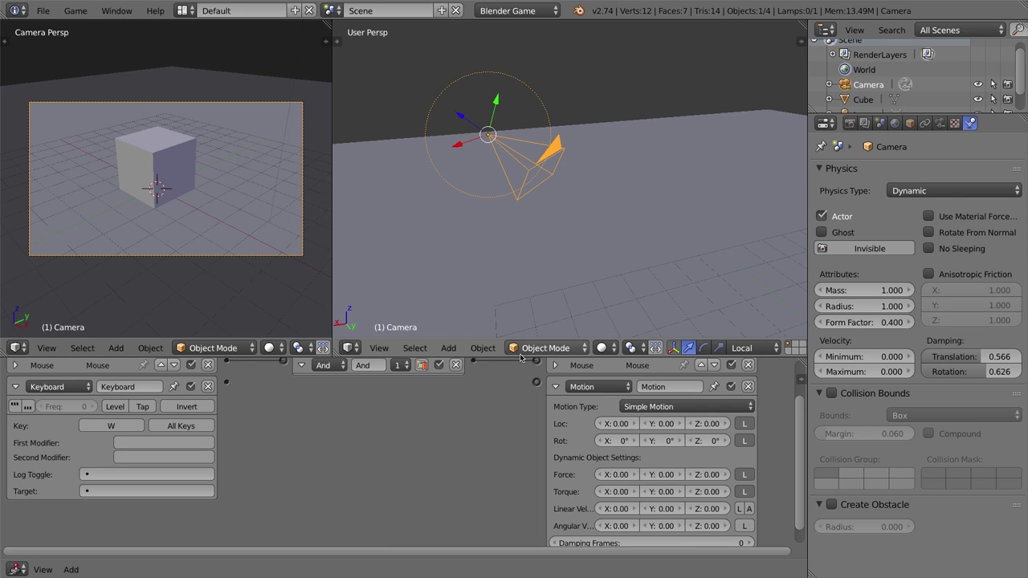
left_click_drag(523, 356, 523, 282)
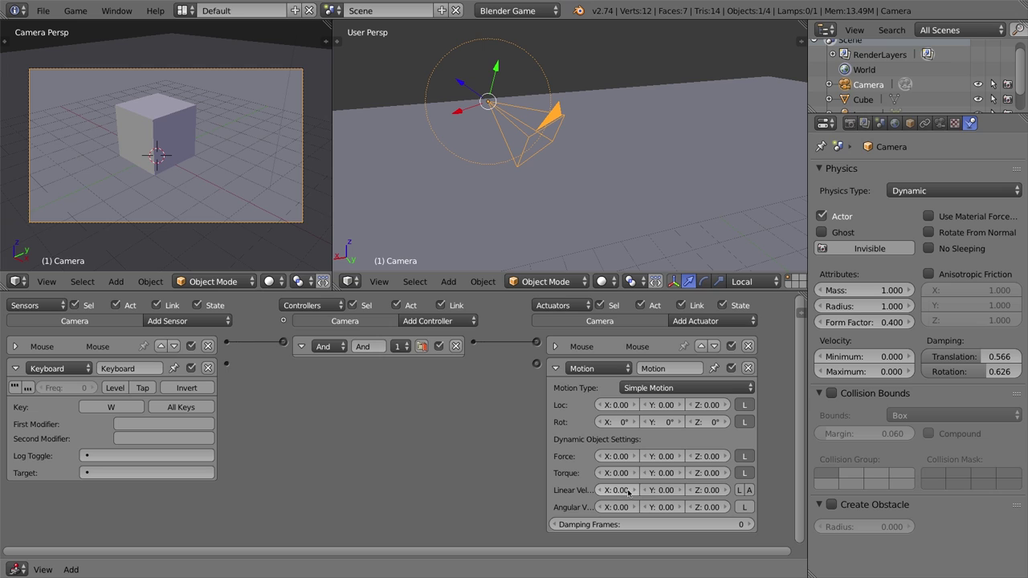
left_click(712, 492)
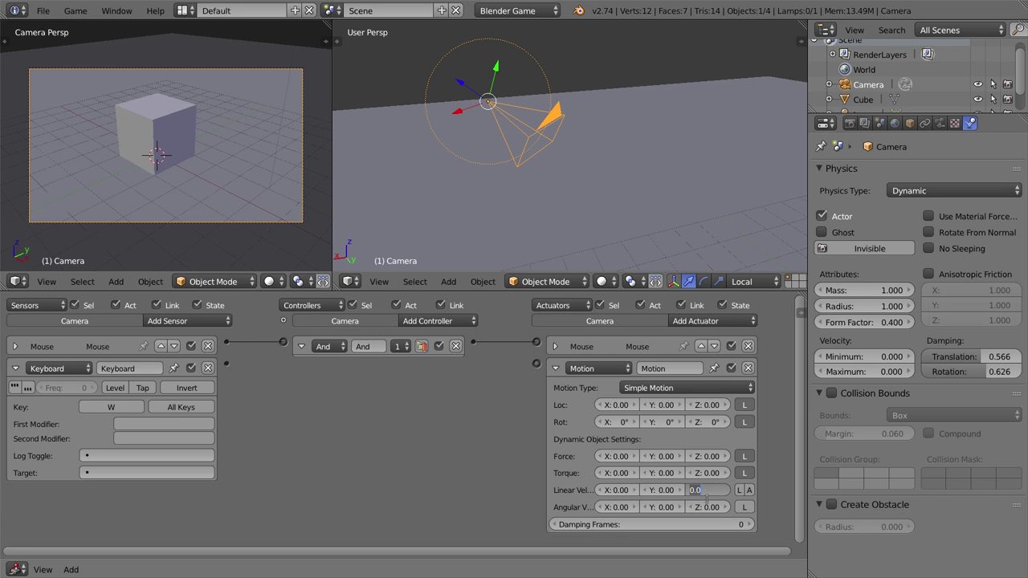
Step: Enter -10 as the Z linear velocity and wire the W Keyboard sensor toward the Motion actuator
key("BackSpace")
key("Return")
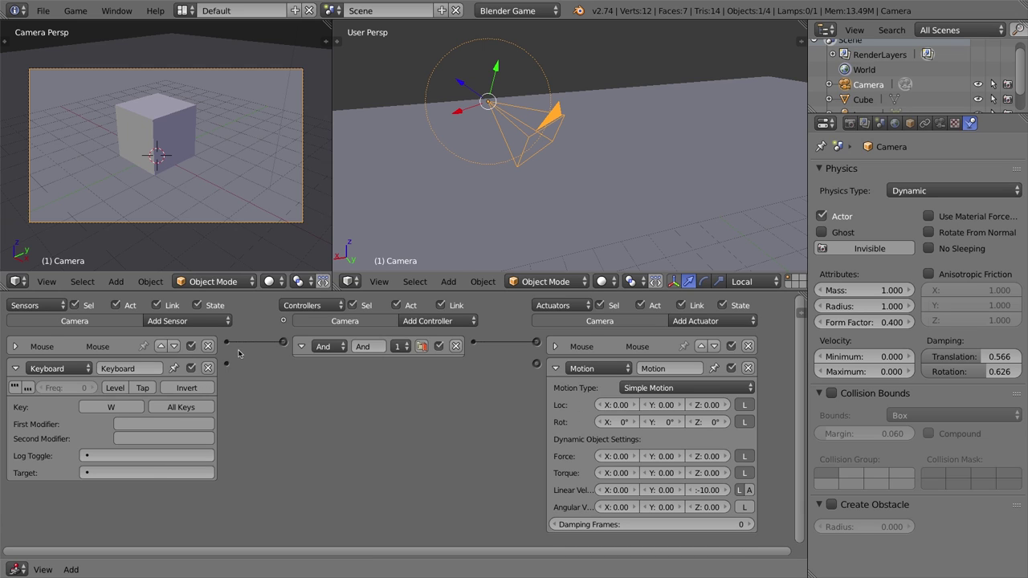
left_click_drag(227, 367, 537, 365)
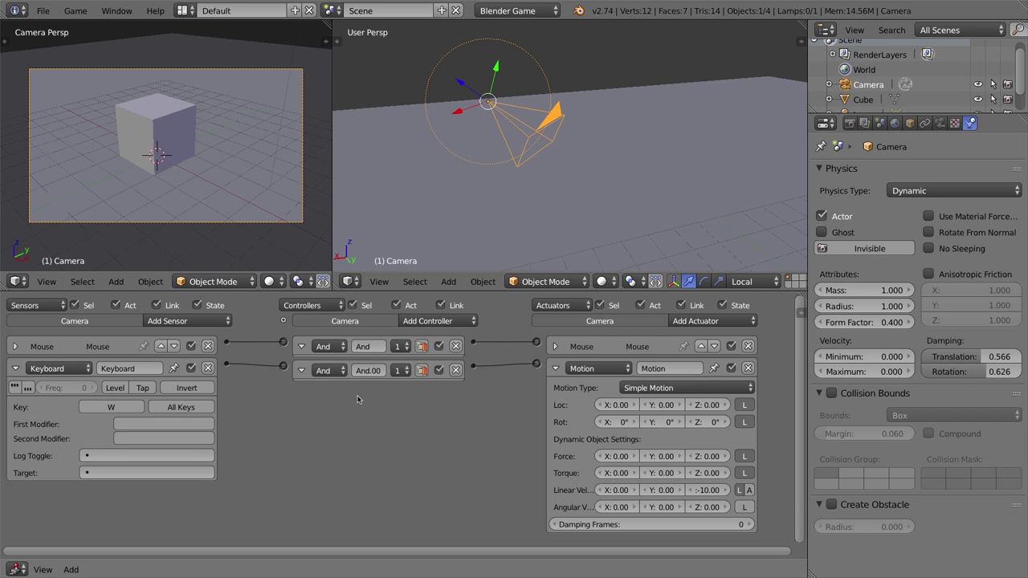
left_click_drag(332, 205, 471, 205)
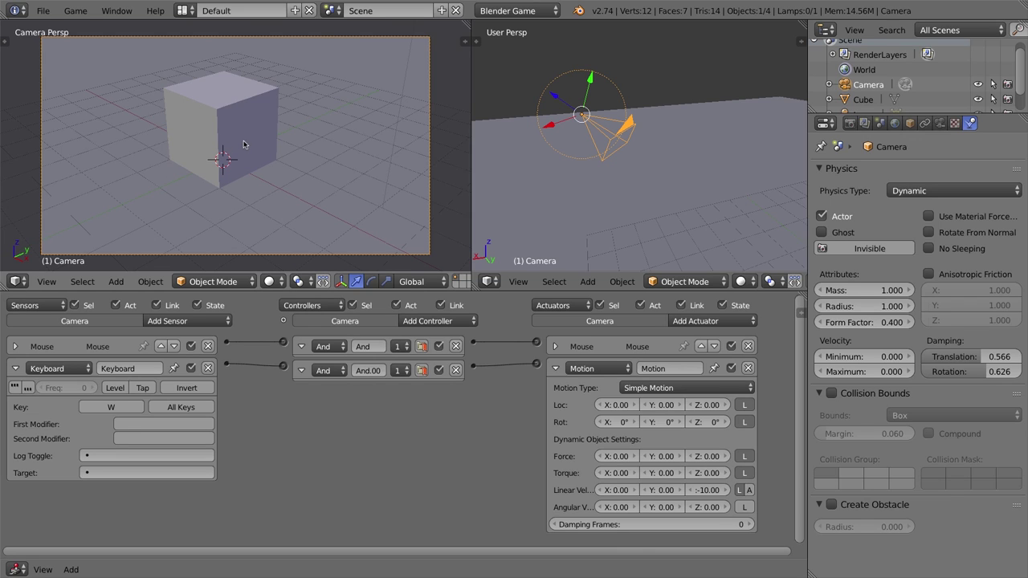
key("p")
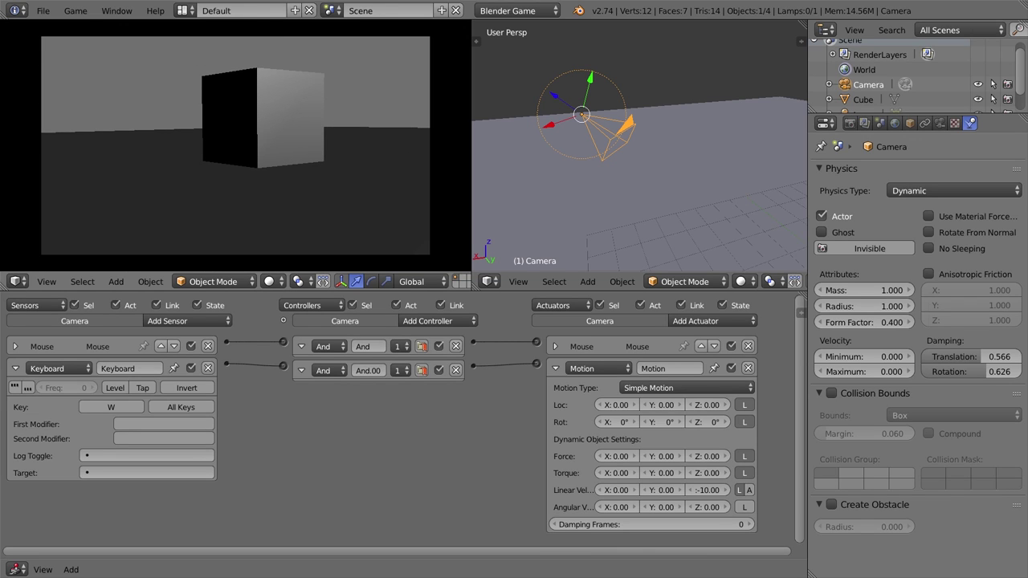
key("w")
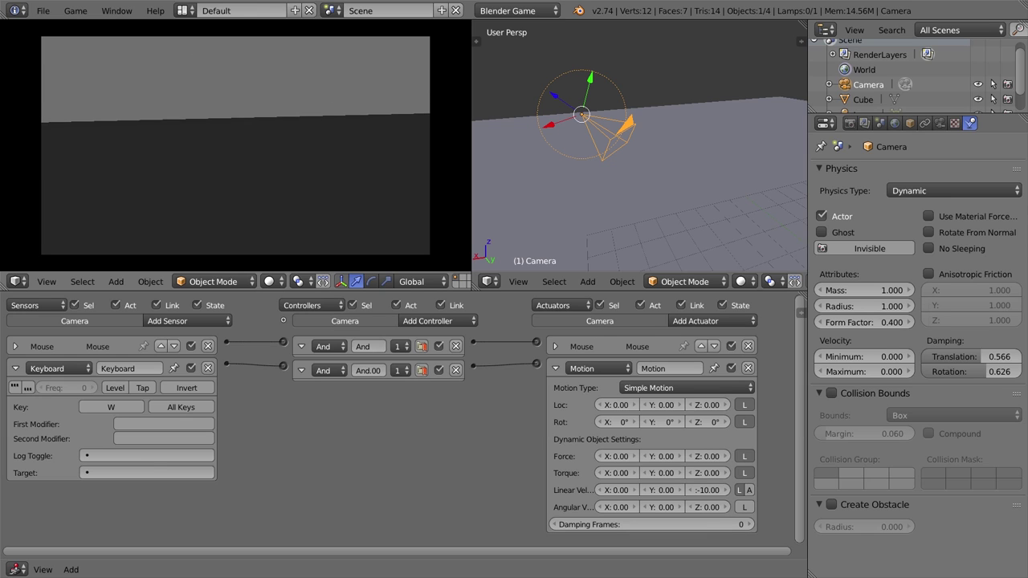
key("w")
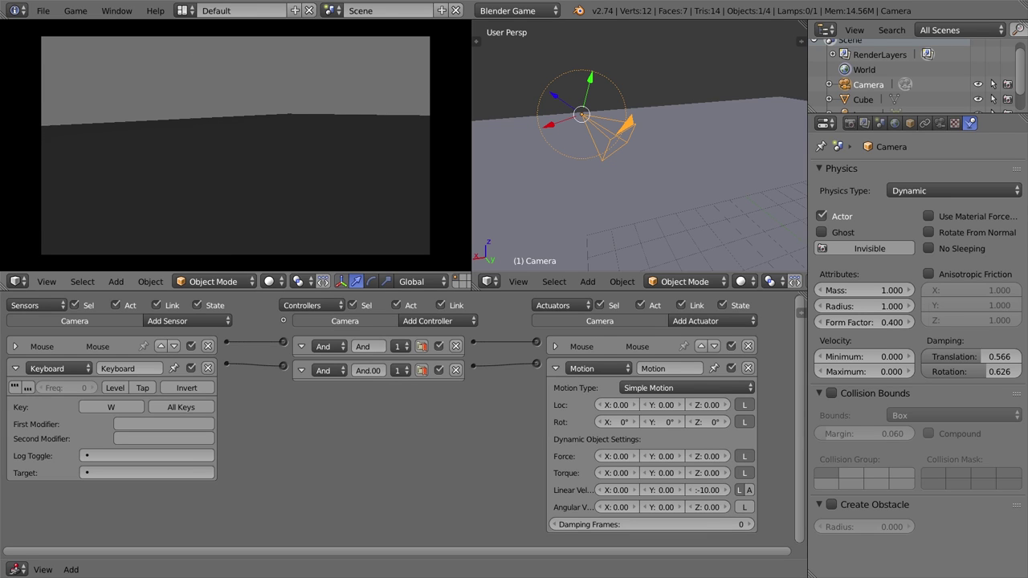
key("w")
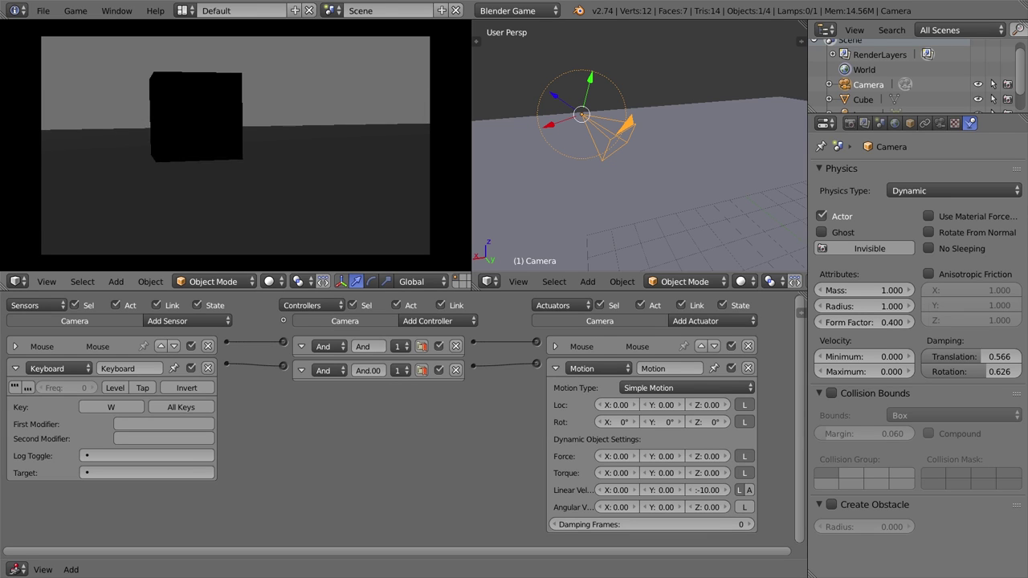
key("w")
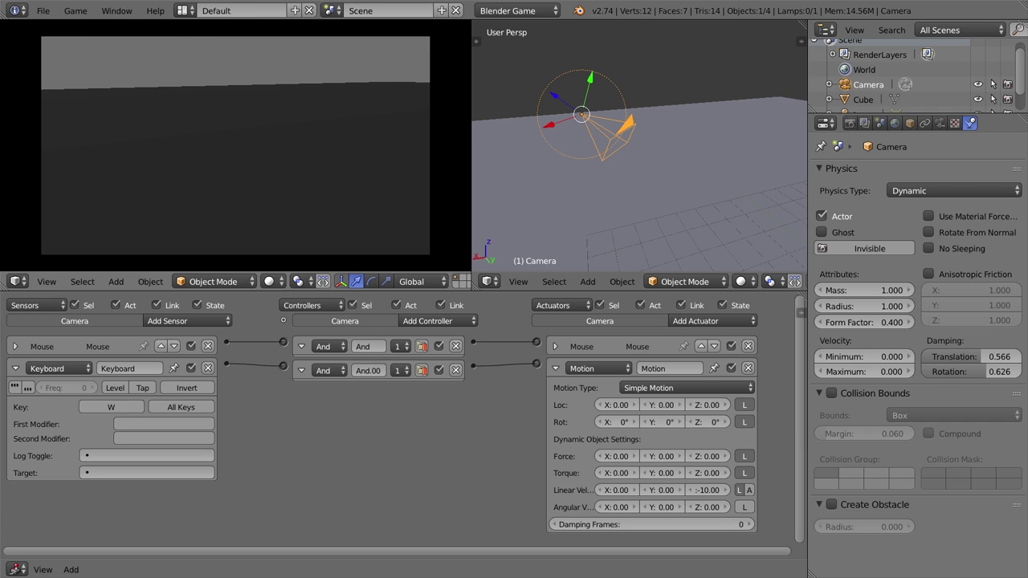
key("w")
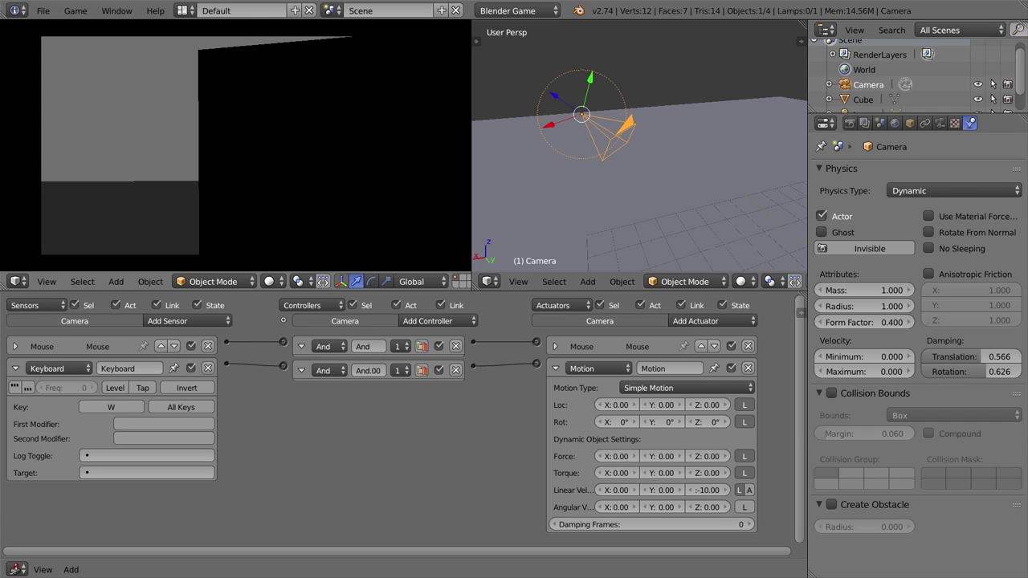
key("w")
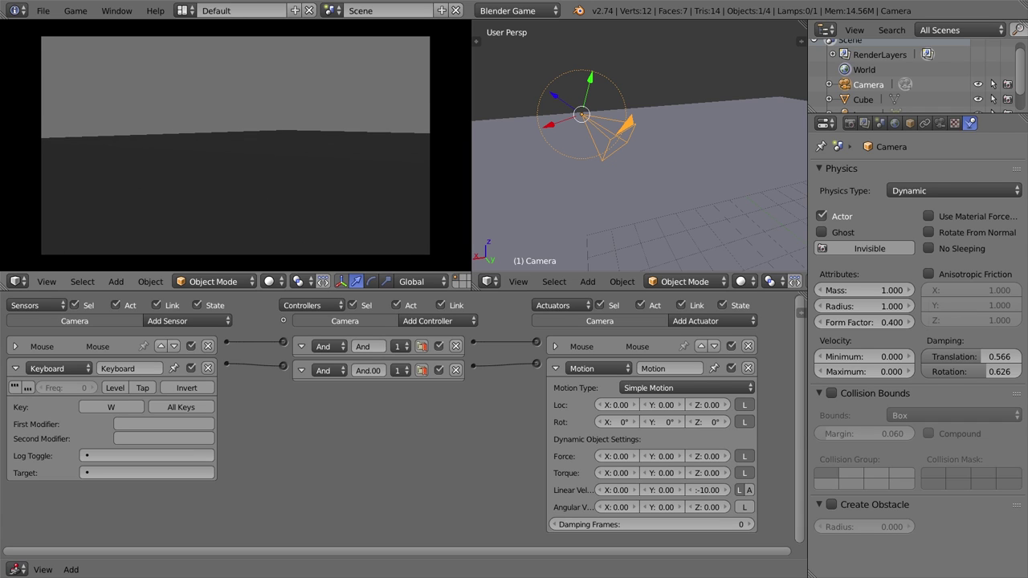
key("w")
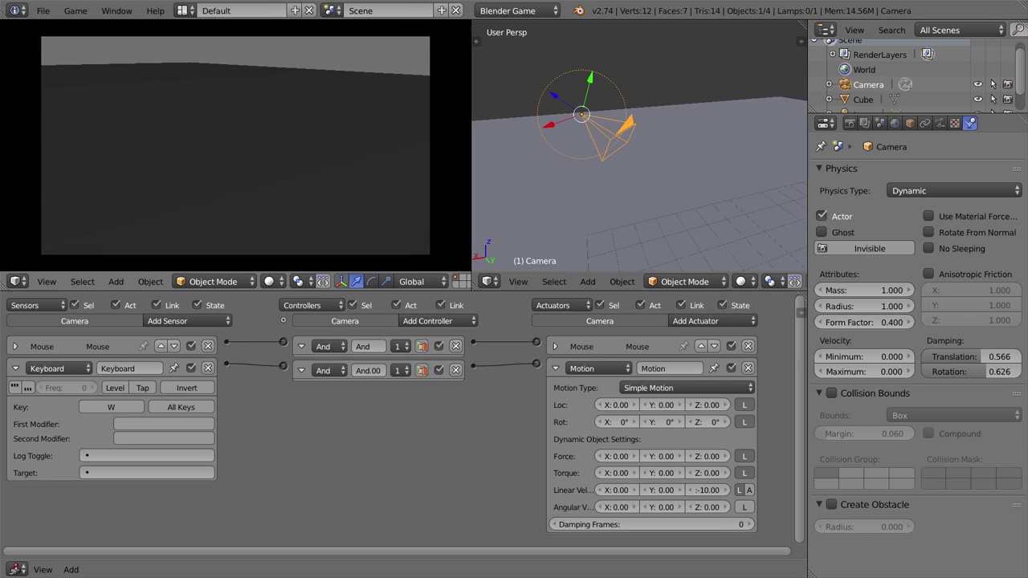
key("w")
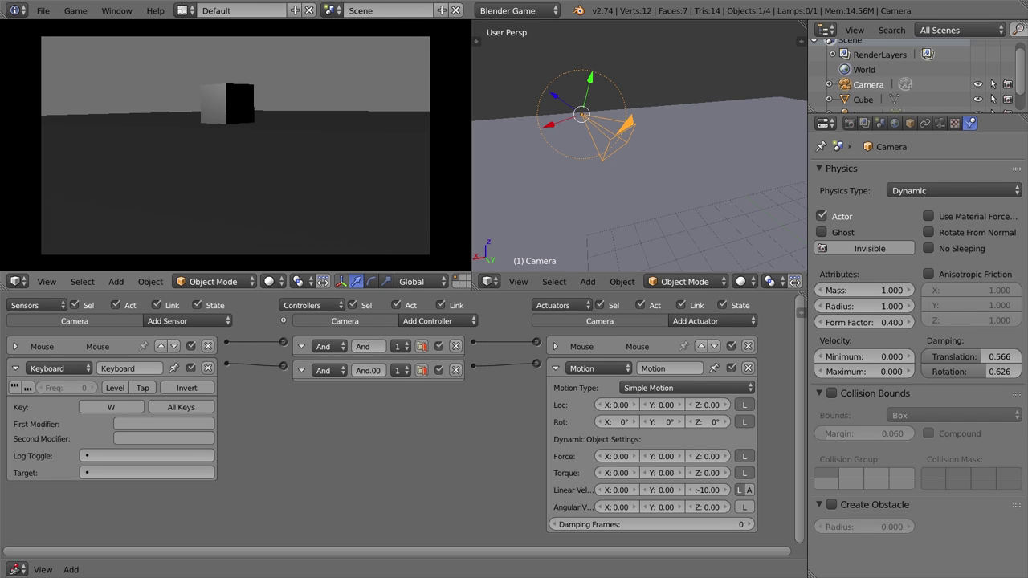
key("w")
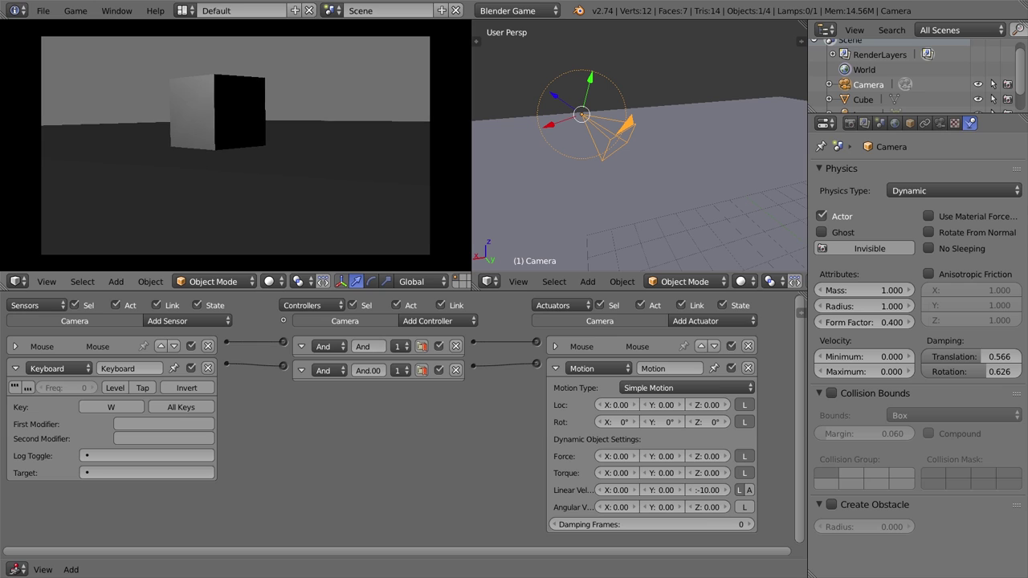
key("w")
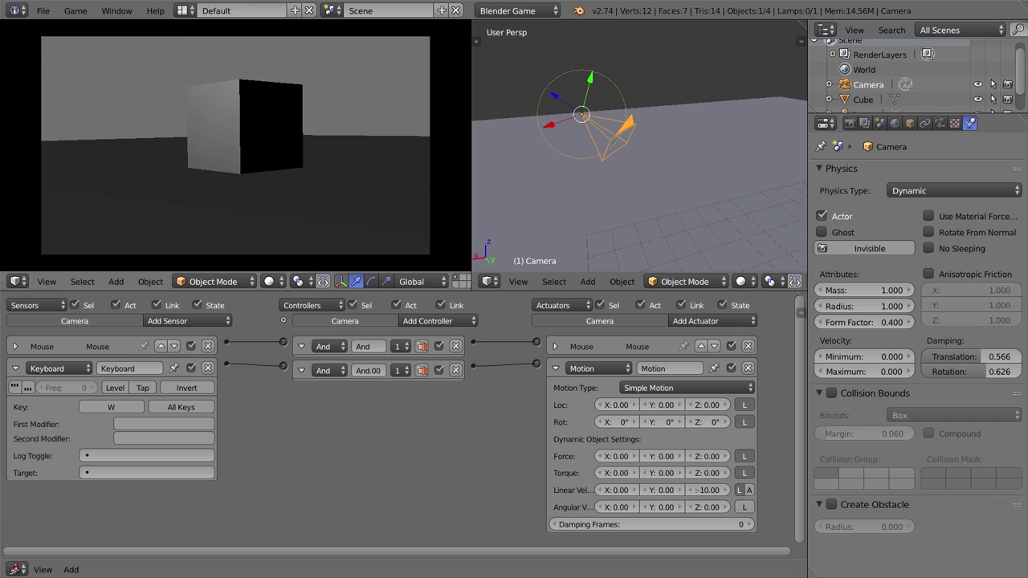
key("w")
key("w")
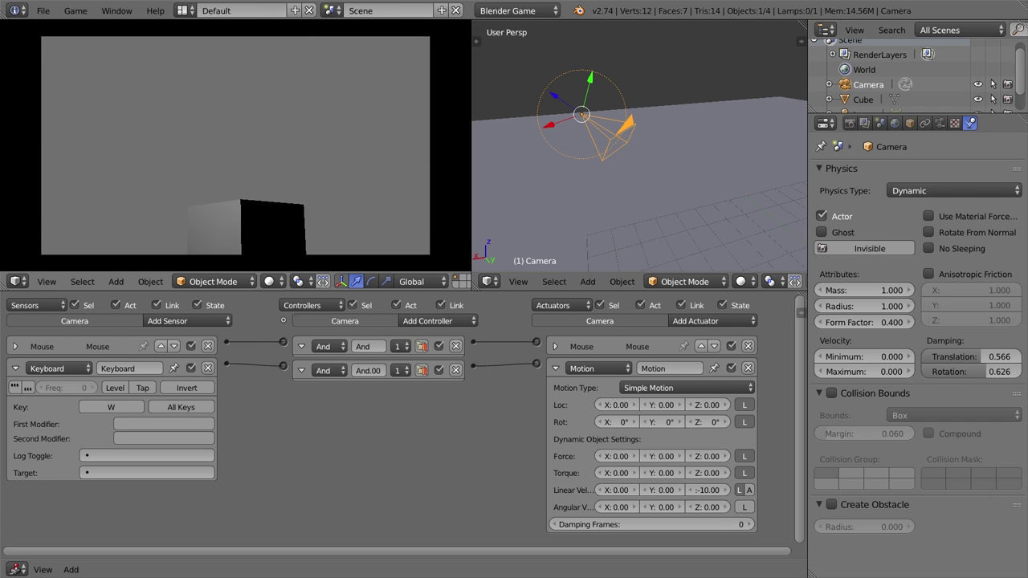
key("w")
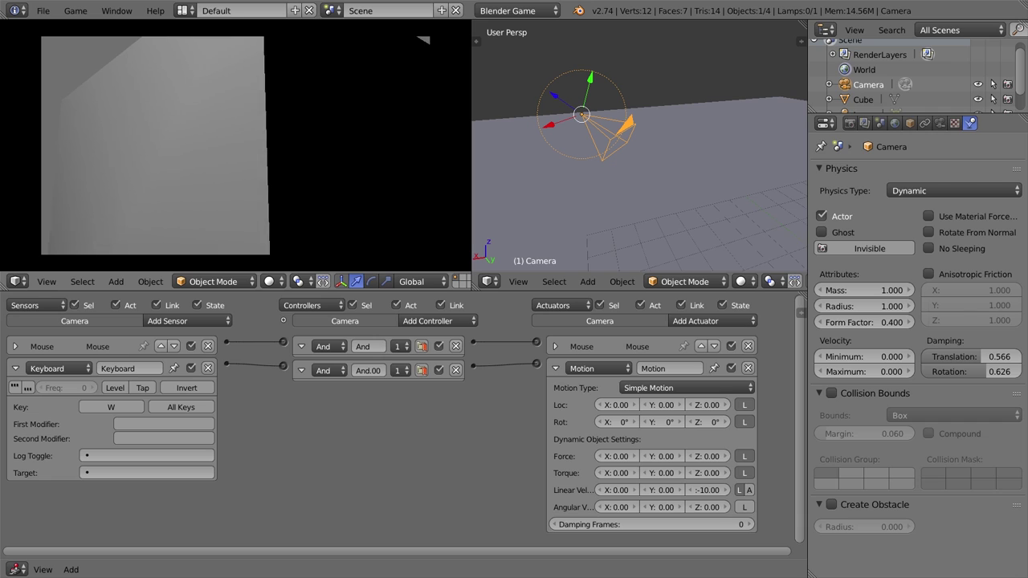
key("w")
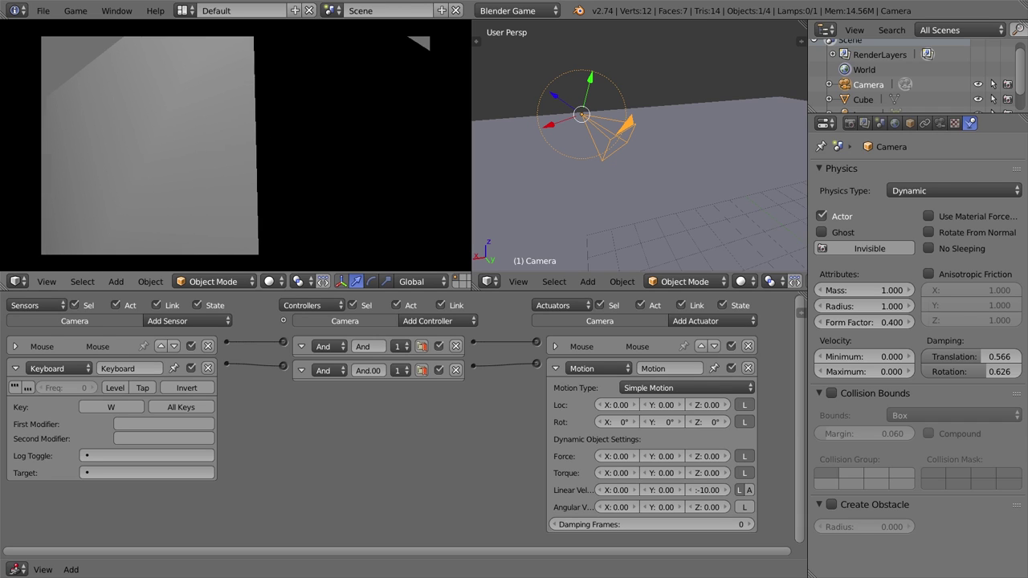
key("w")
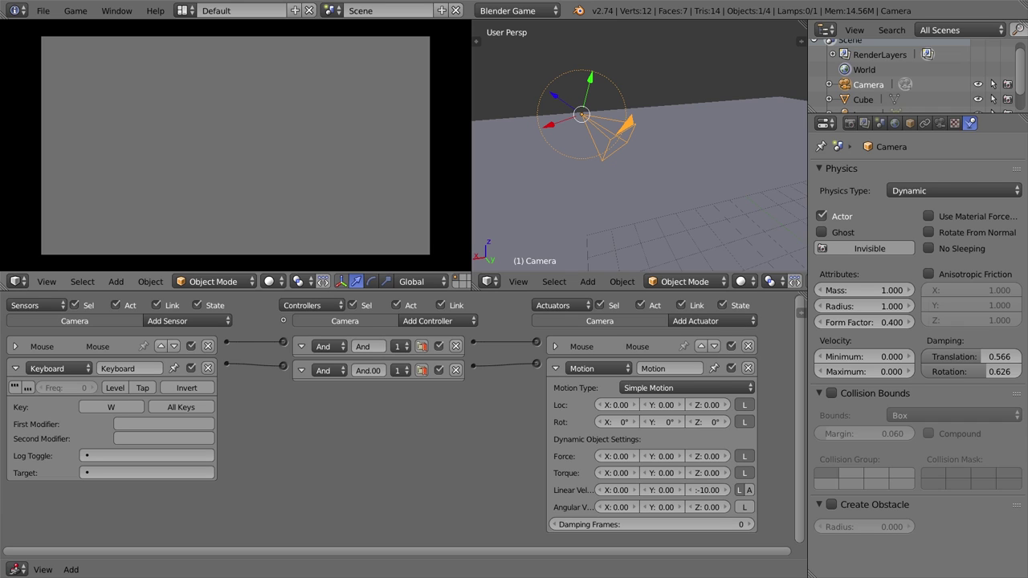
key("Escape")
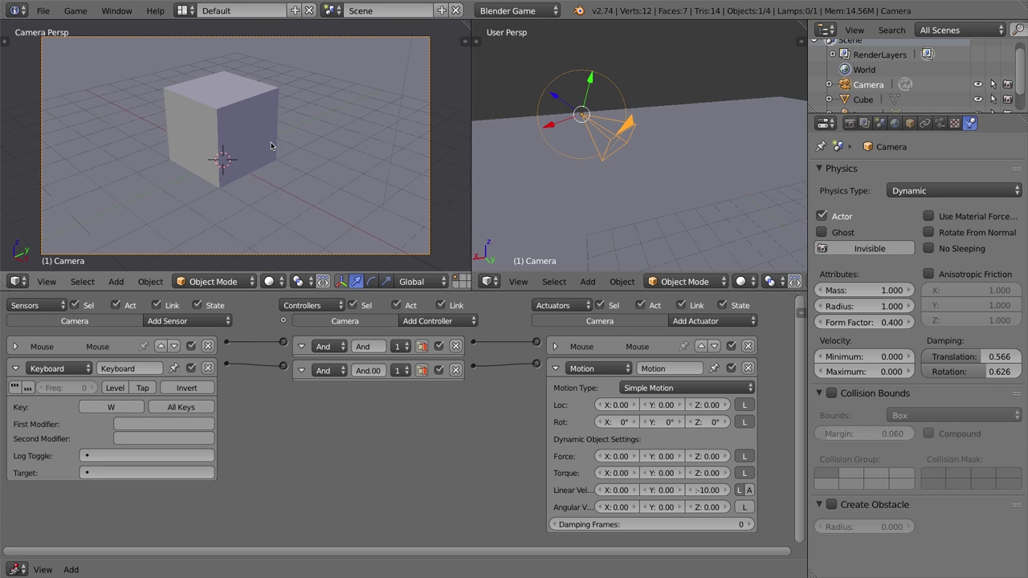